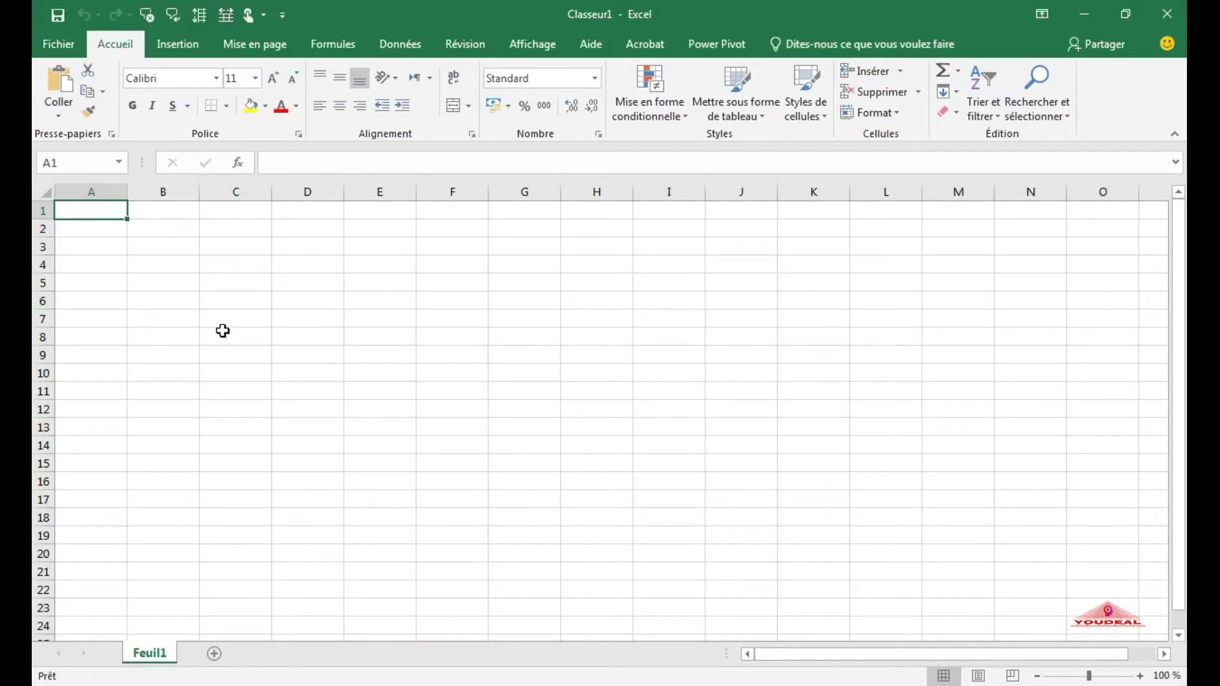
Step: In the new blank Classeur1 workbook, select cell B1 to start entering the years
click(174, 214)
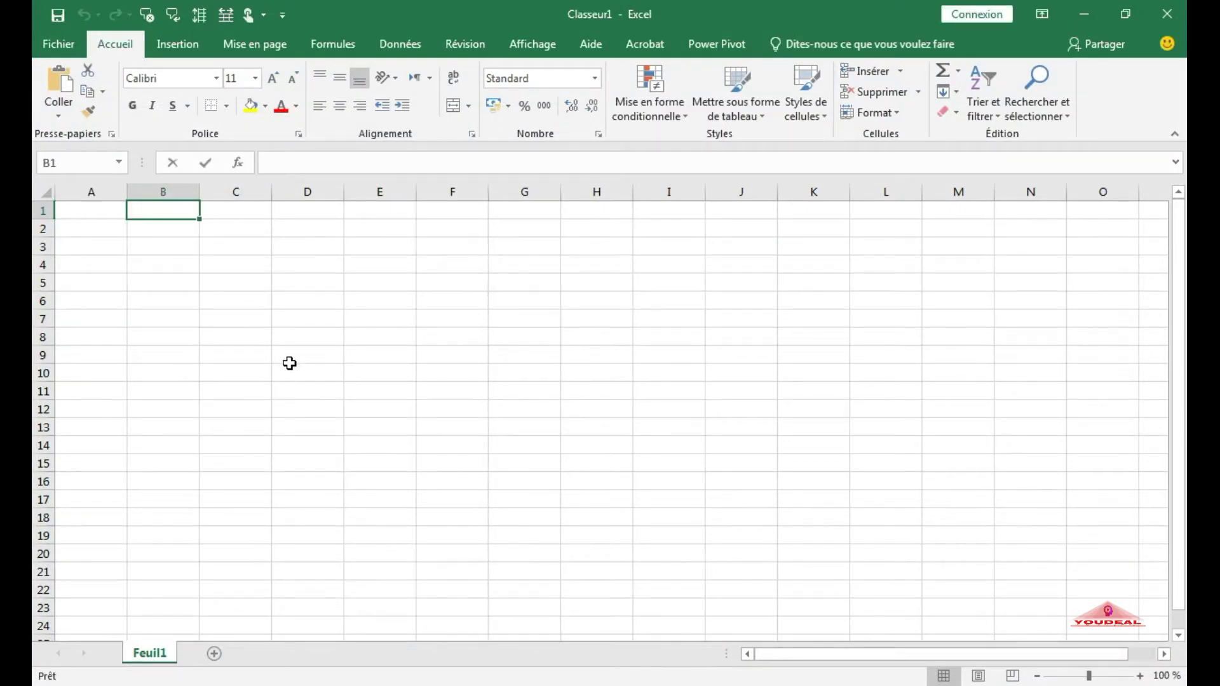
Step: Enter 2018, 2019 and 2020 across B1:D1, correcting the mistyped year in D1
text(2018)
key(Tab)
text(2019)
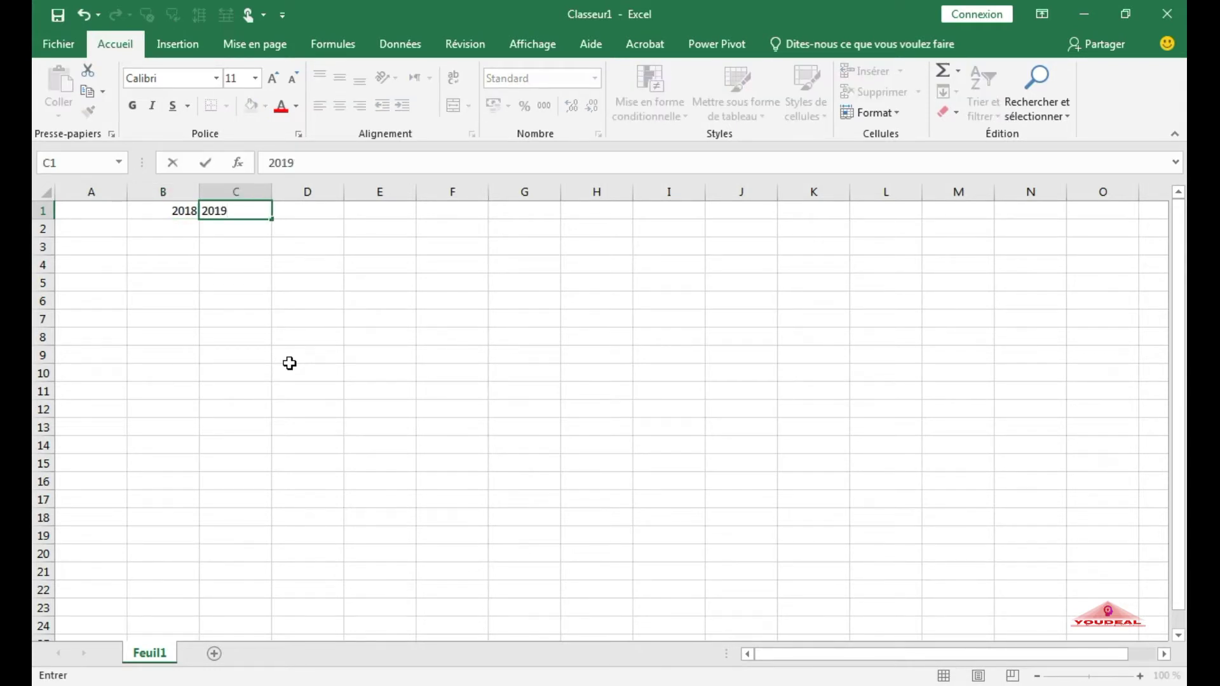
key(Tab)
text(2010)
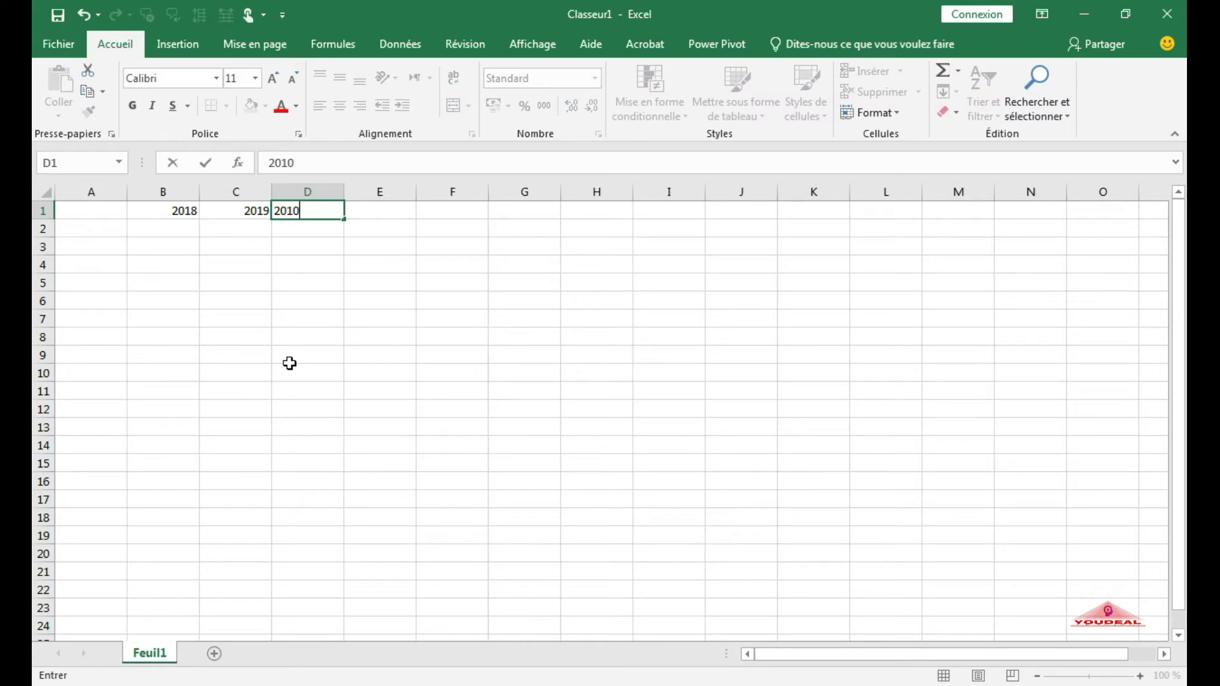
key(BackSpace)
key(BackSpace)
text(20)
key(Return)
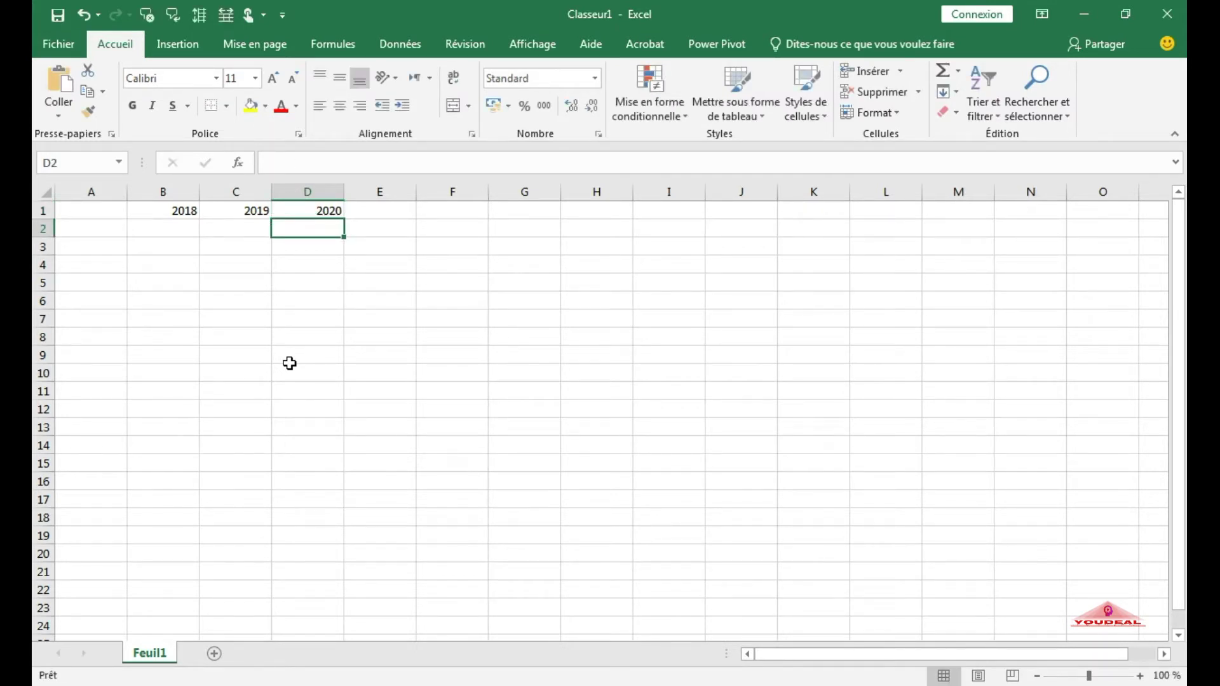
click(295, 355)
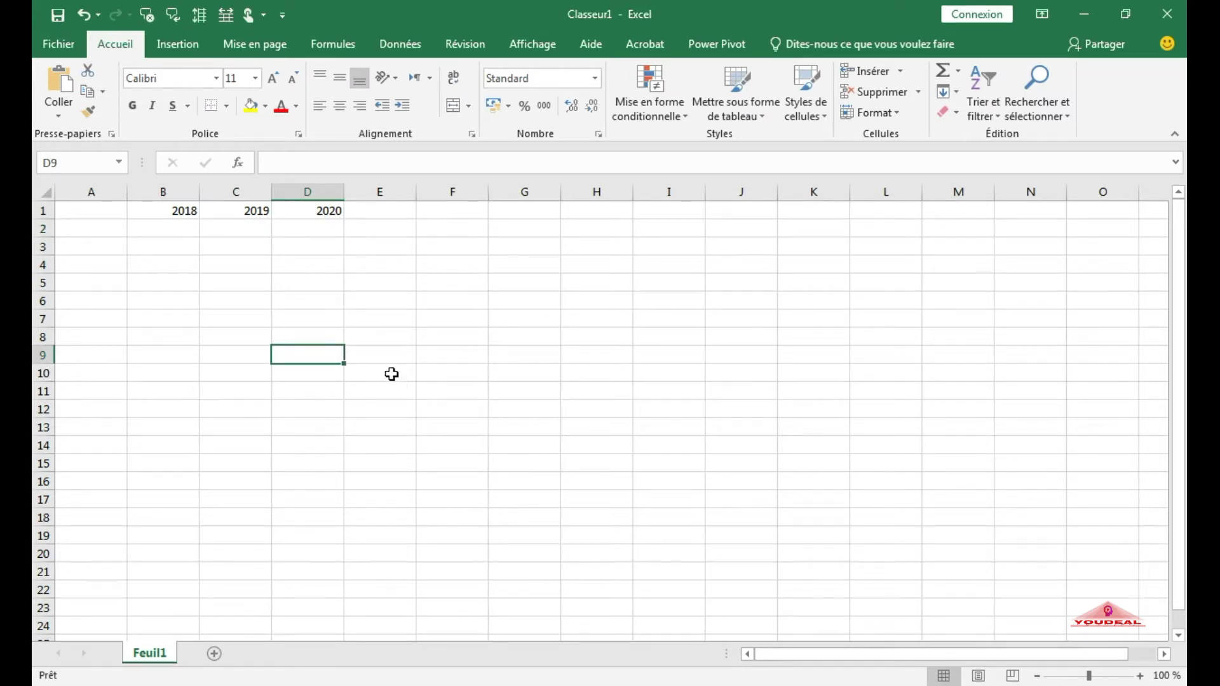
click(58, 16)
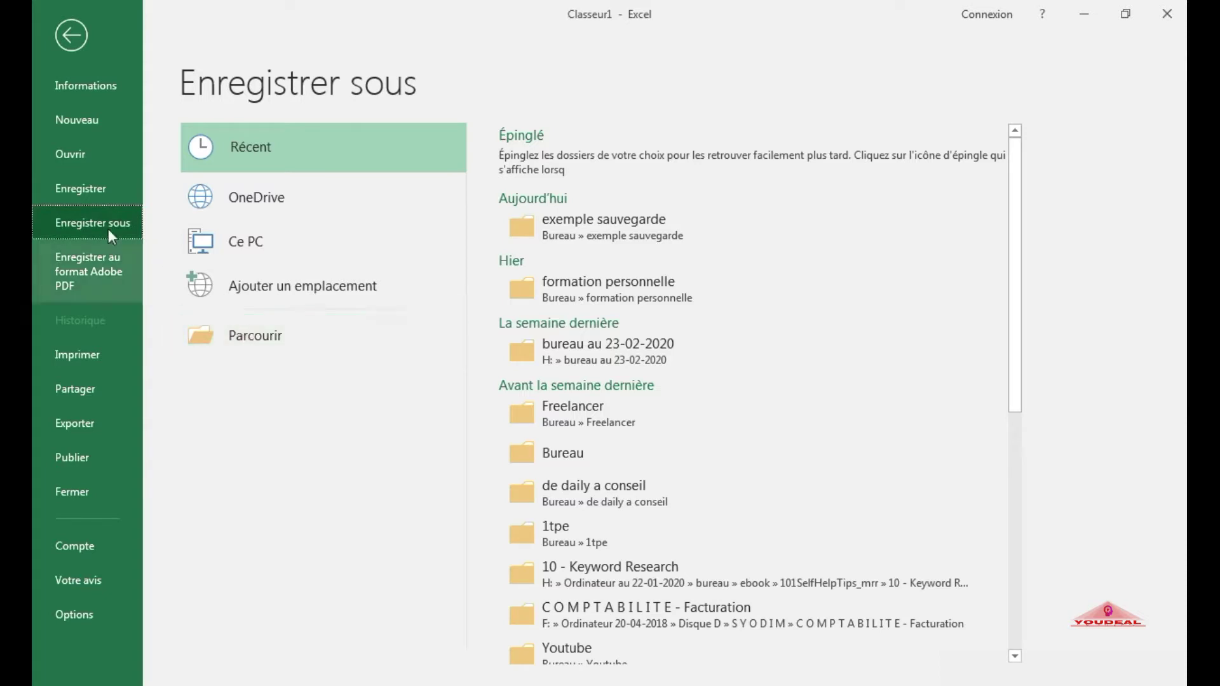
click(250, 340)
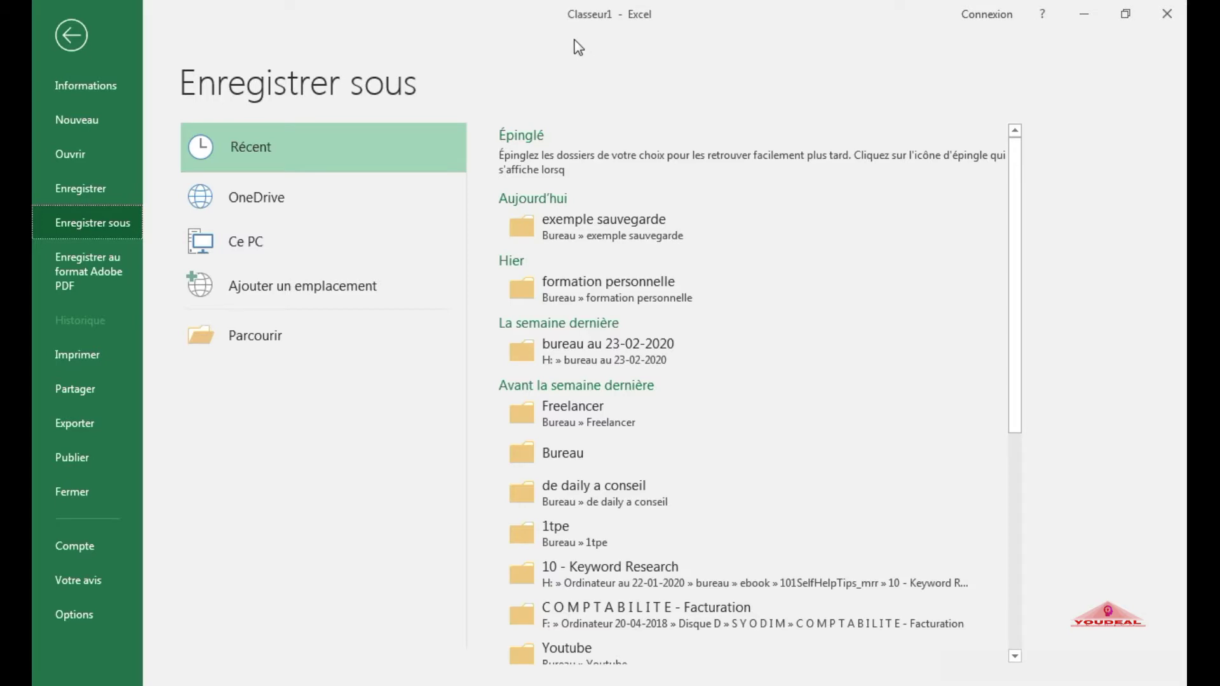
click(70, 35)
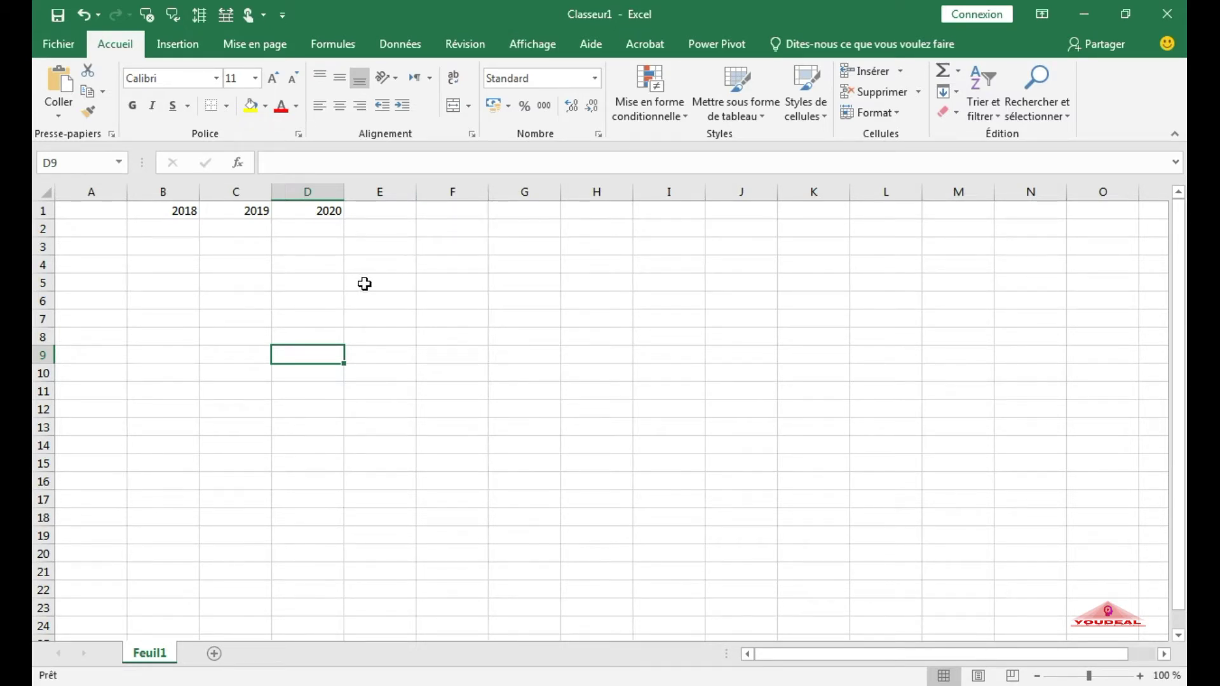
click(366, 284)
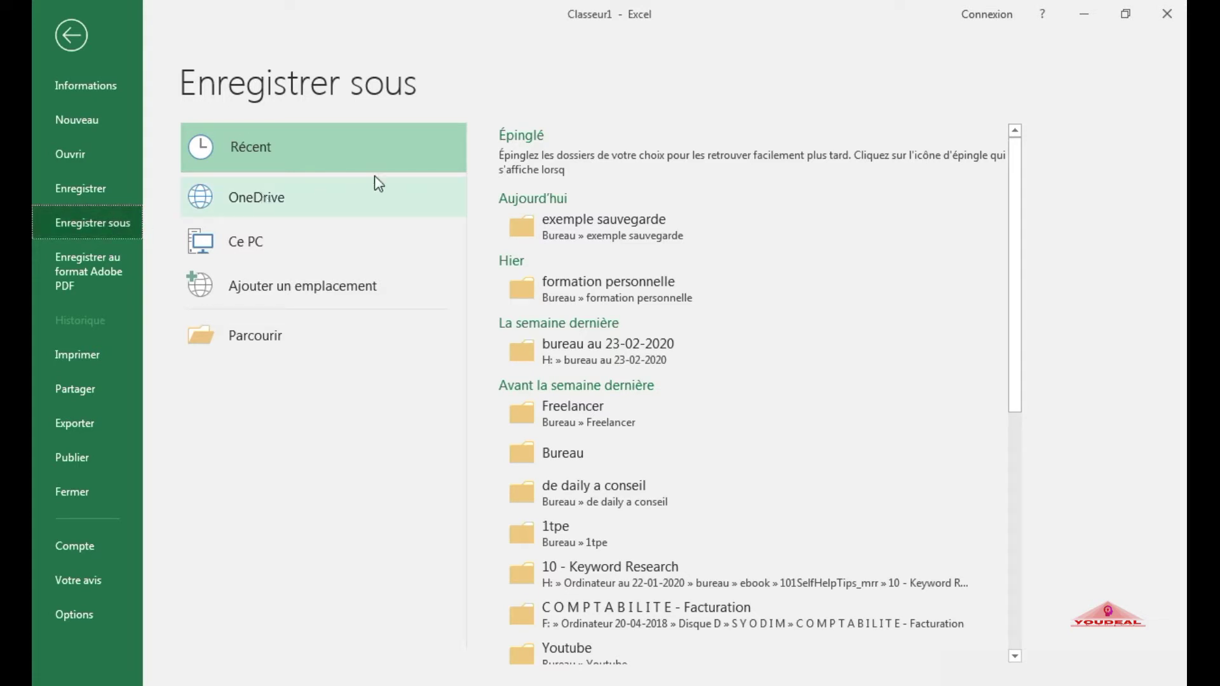
click(71, 36)
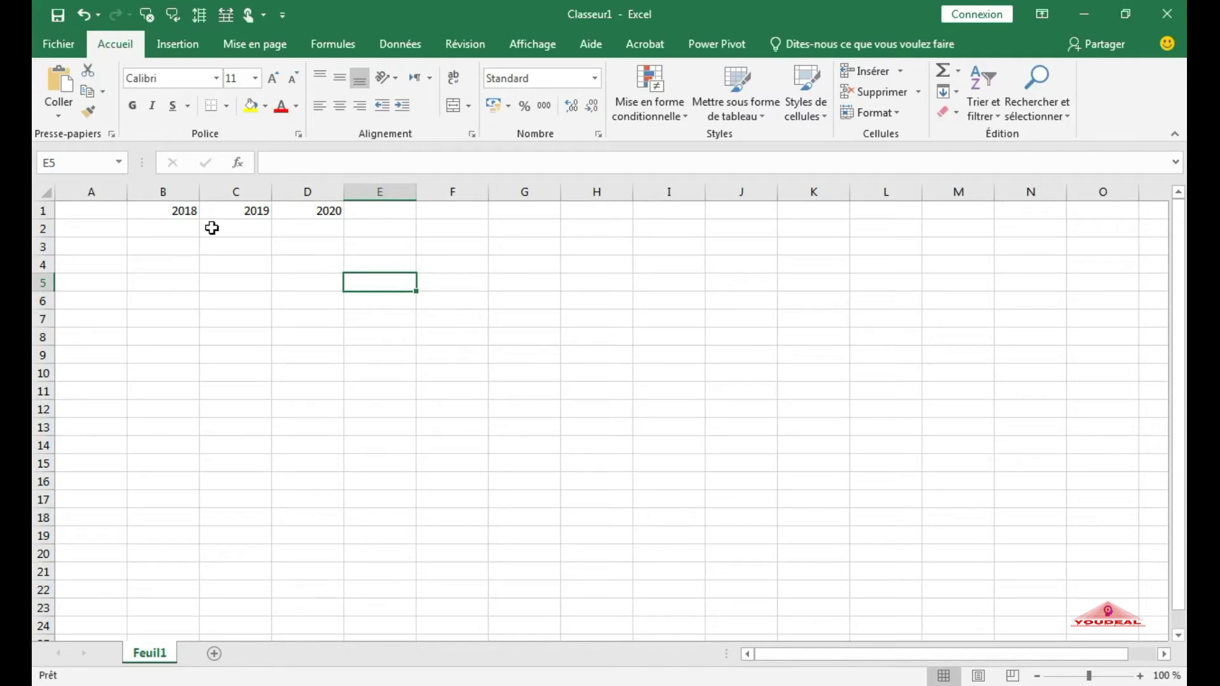
click(53, 51)
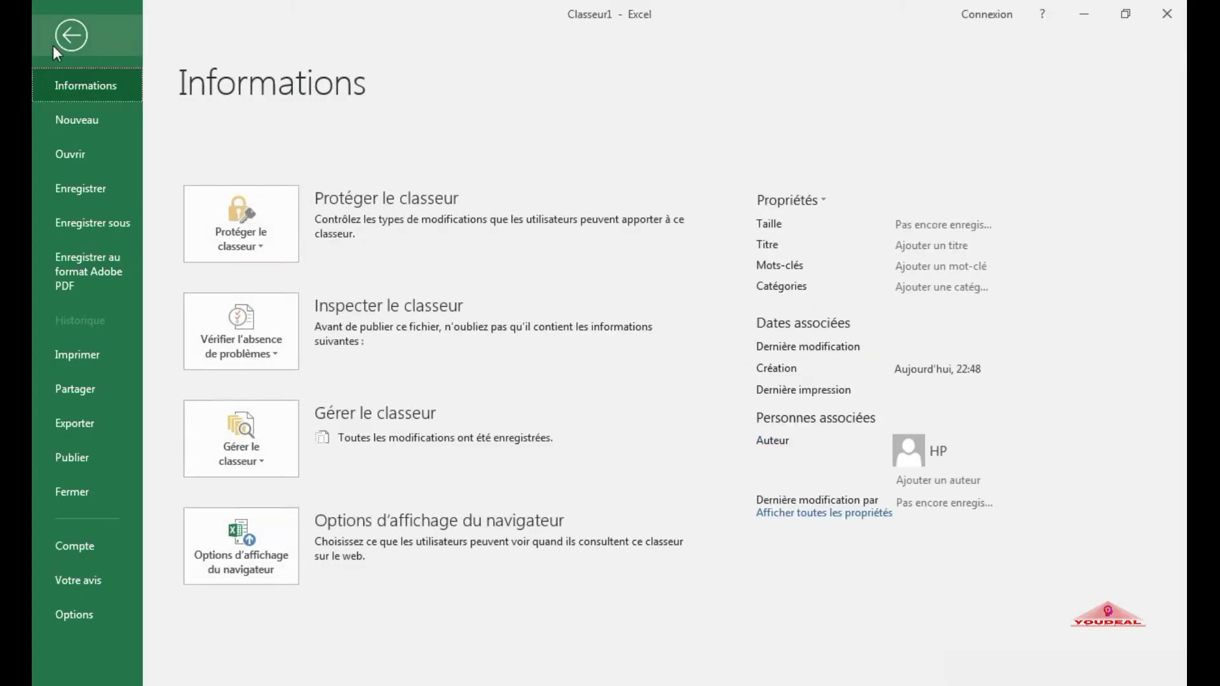
click(69, 224)
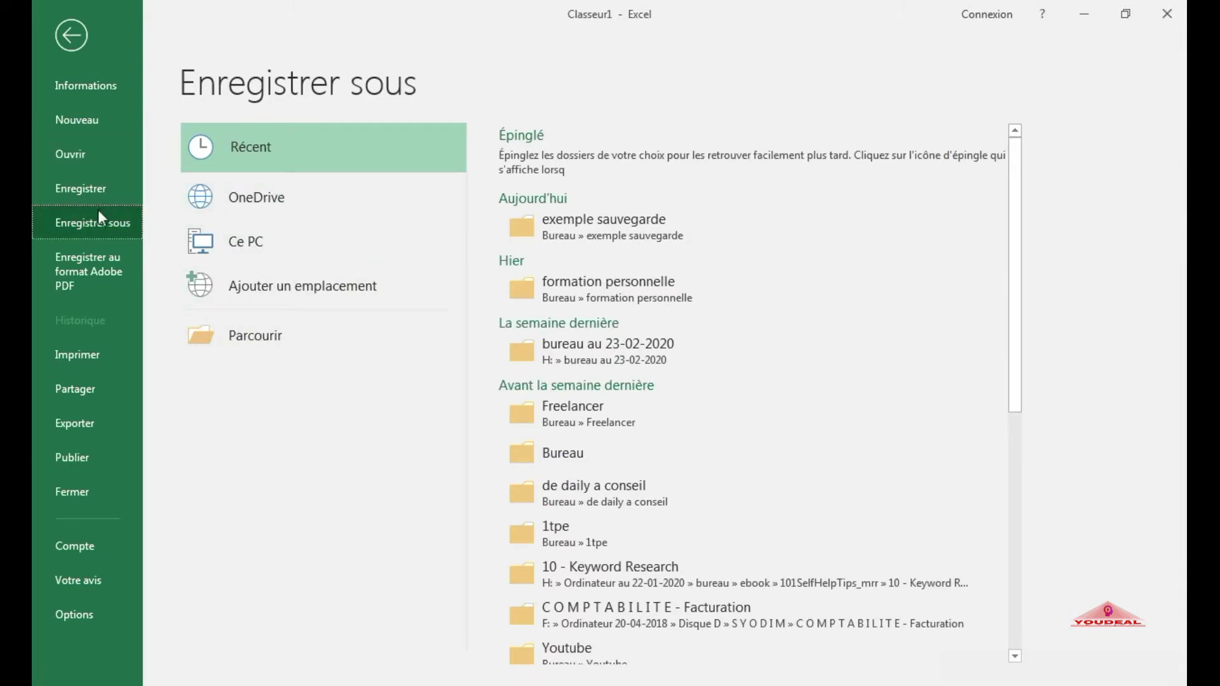
click(68, 36)
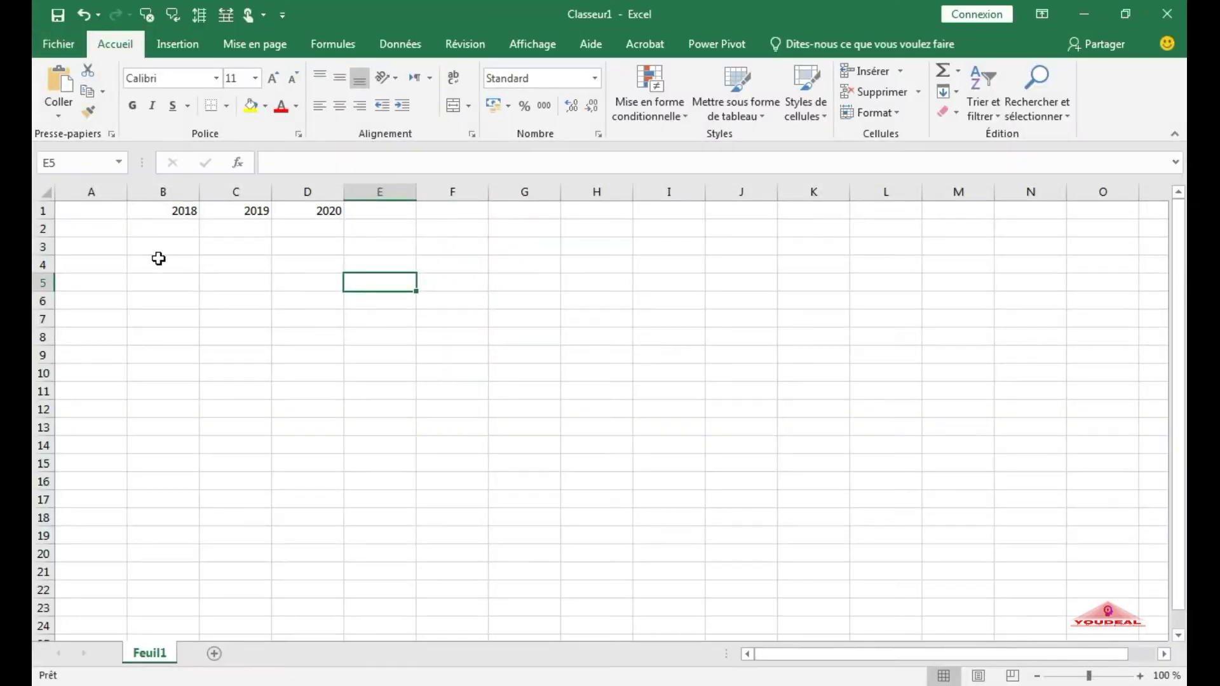
Step: Enter '1 janvier' in A2 and fill the date series down to 05-janv in A6
click(102, 229)
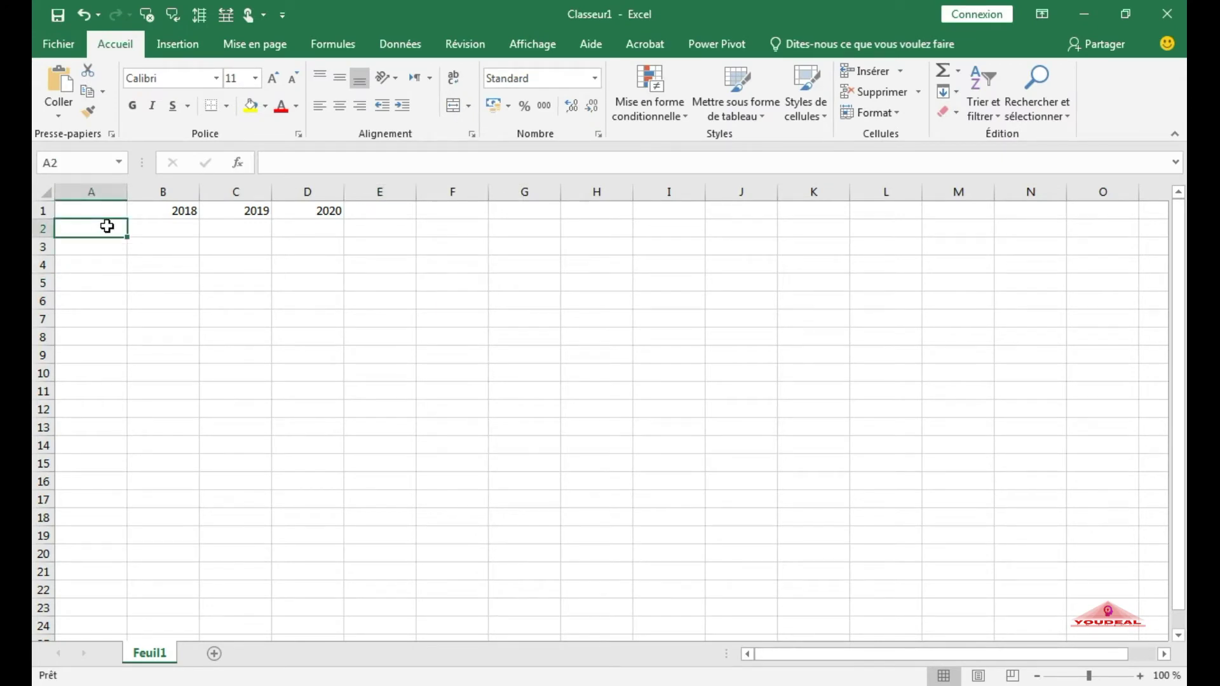
text(1 jan)
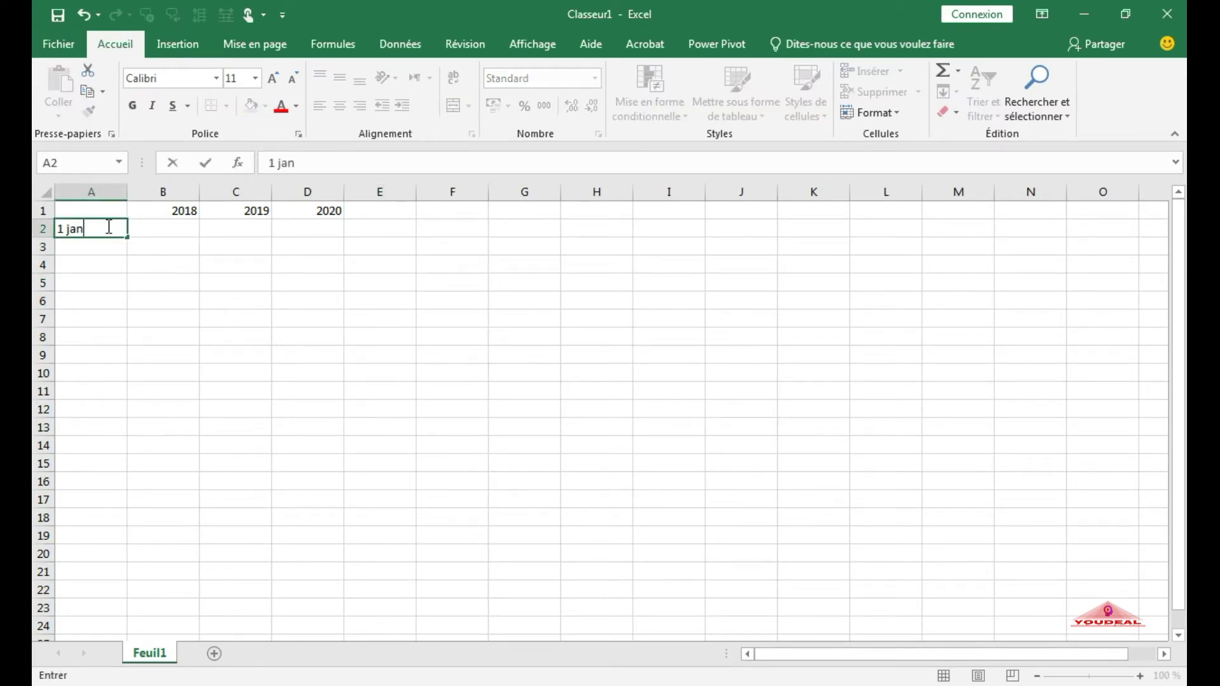
text(vier)
key(Return)
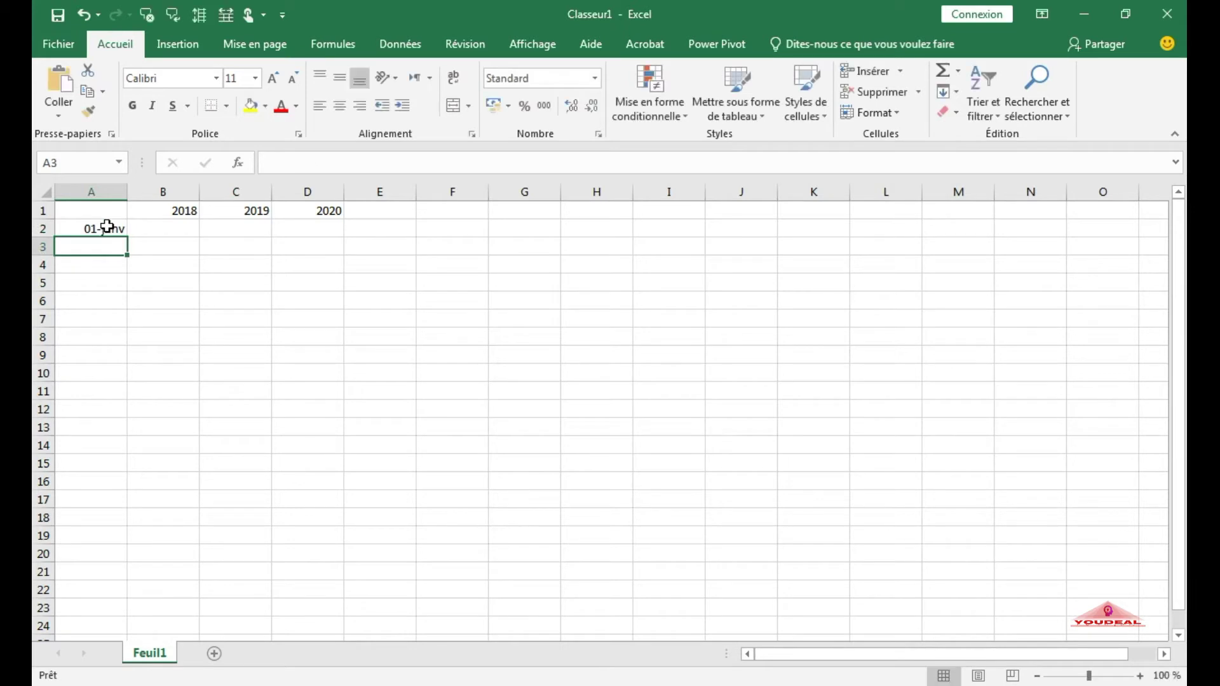
click(107, 226)
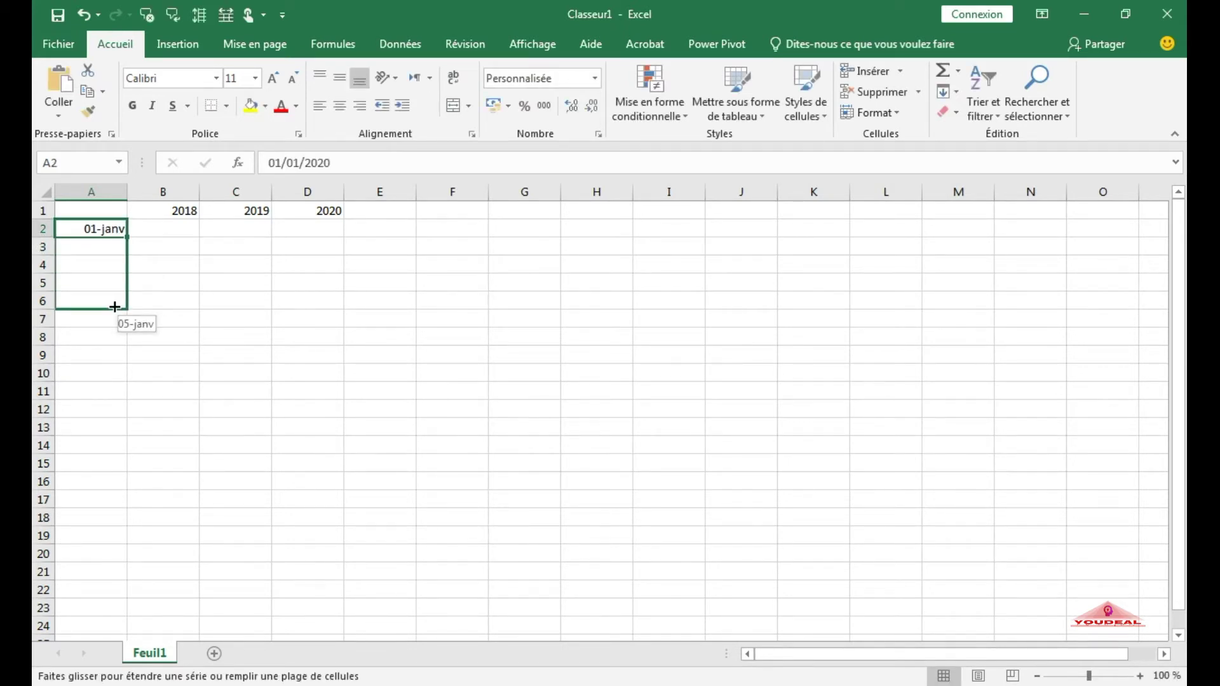
drag(127, 240, 127, 303)
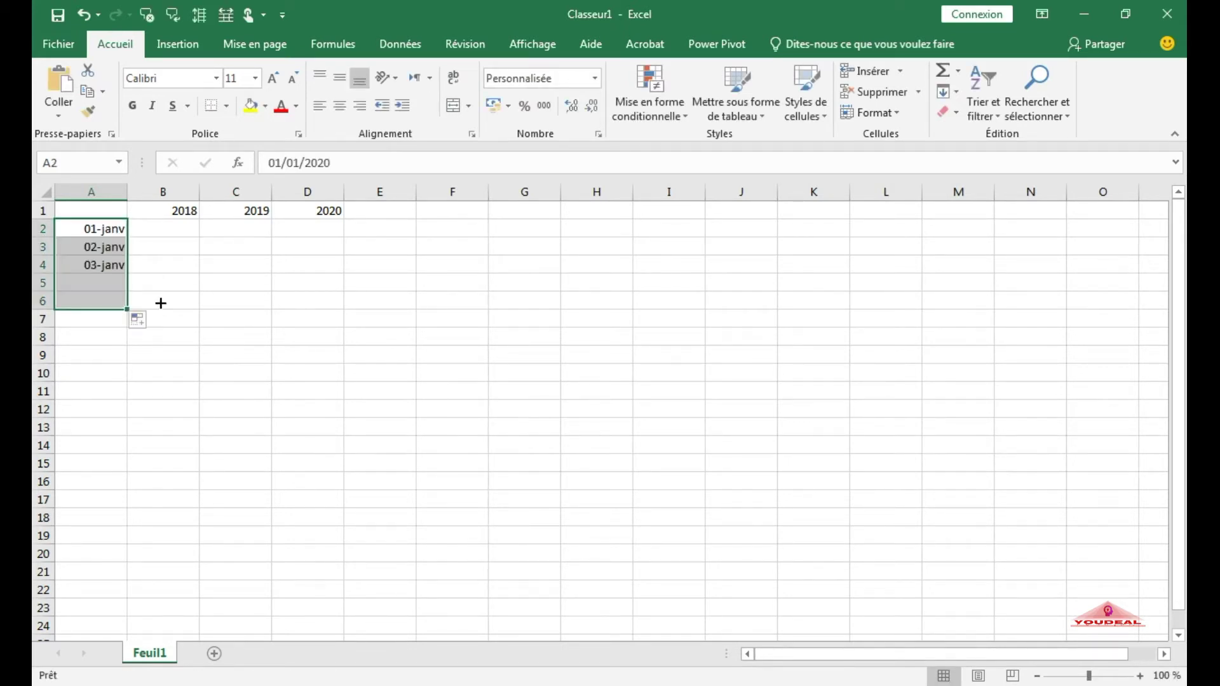
click(305, 308)
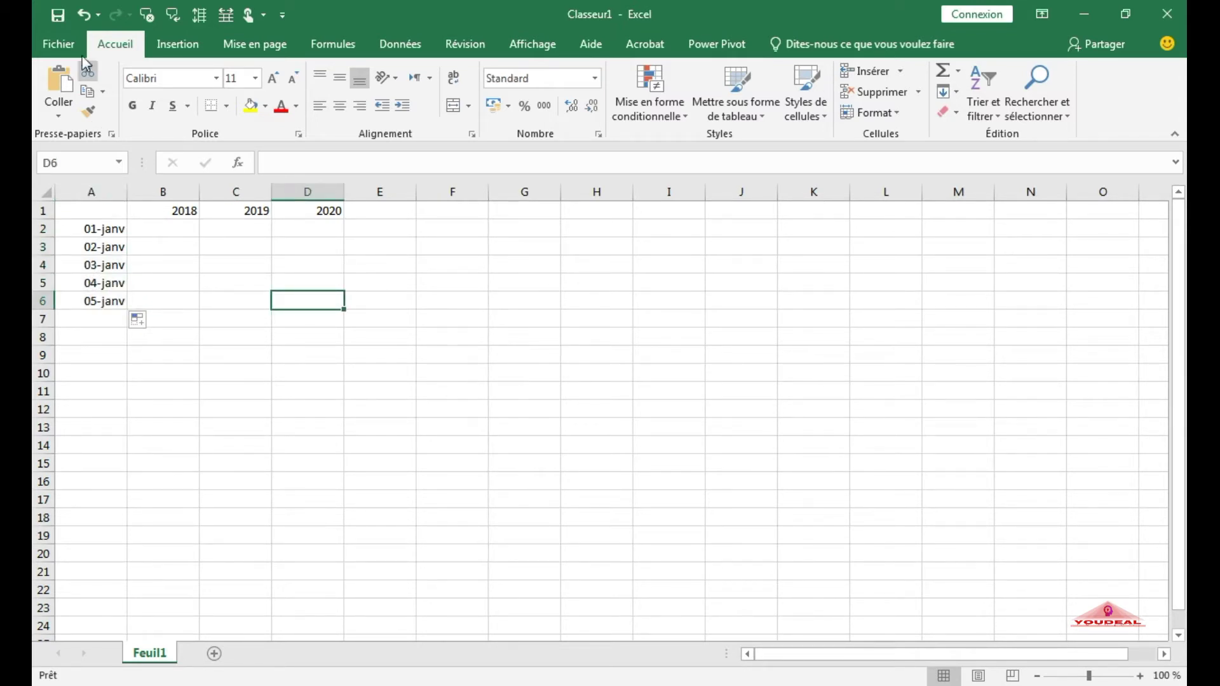
click(59, 15)
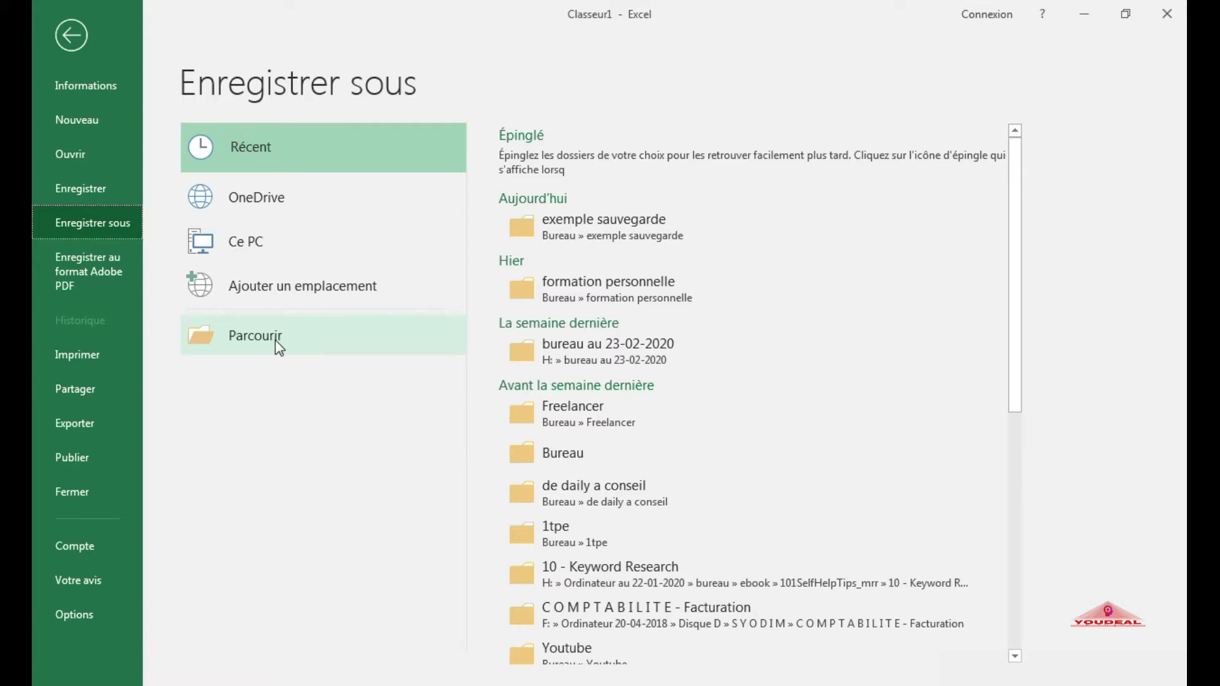
Step: Save Classeur1 into the desktop's exemple sauvegarde folder, then close Excel
click(276, 341)
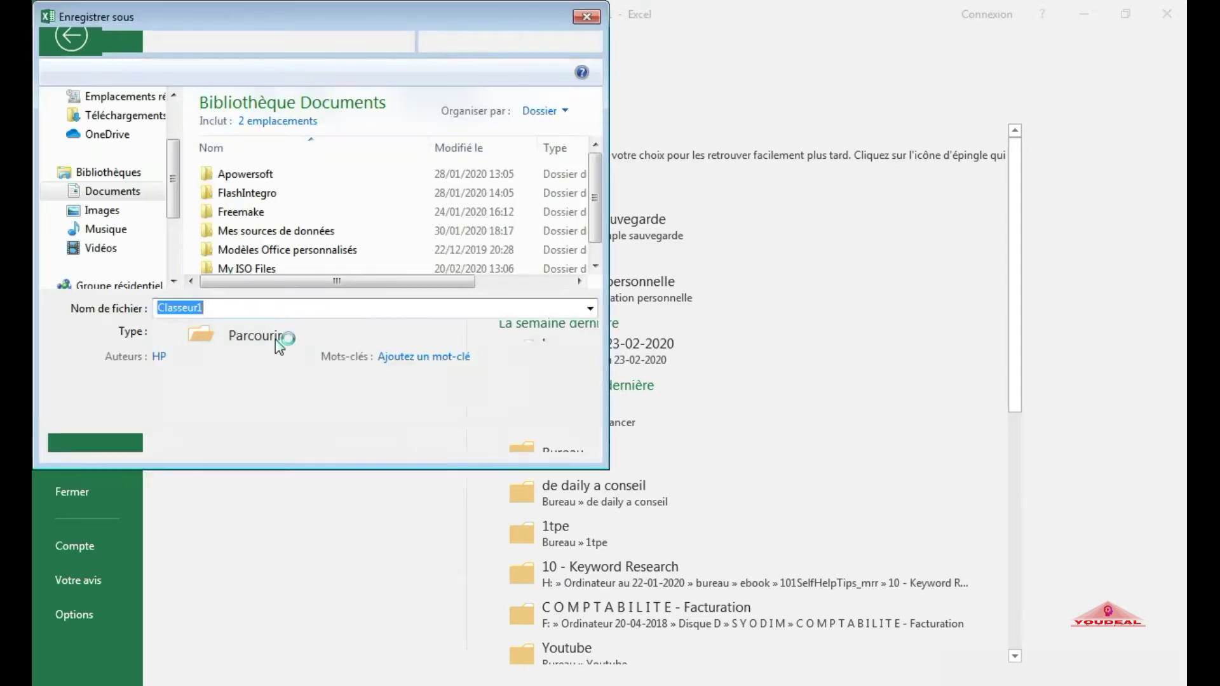
click(103, 135)
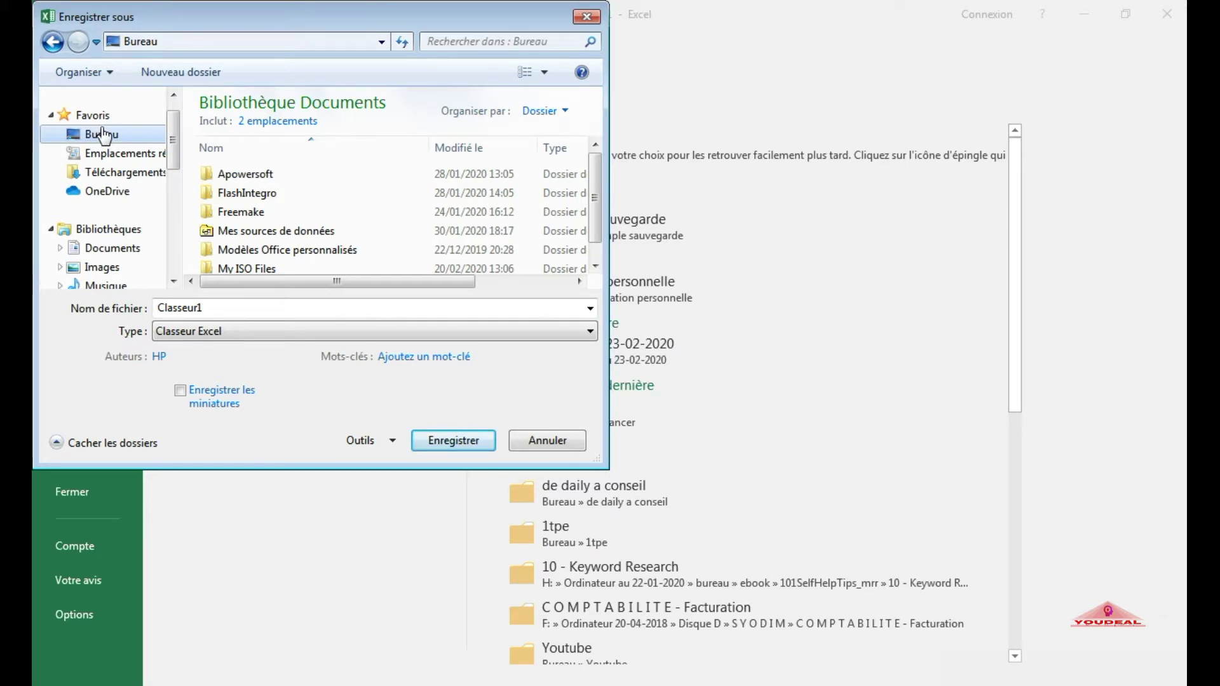
click(102, 134)
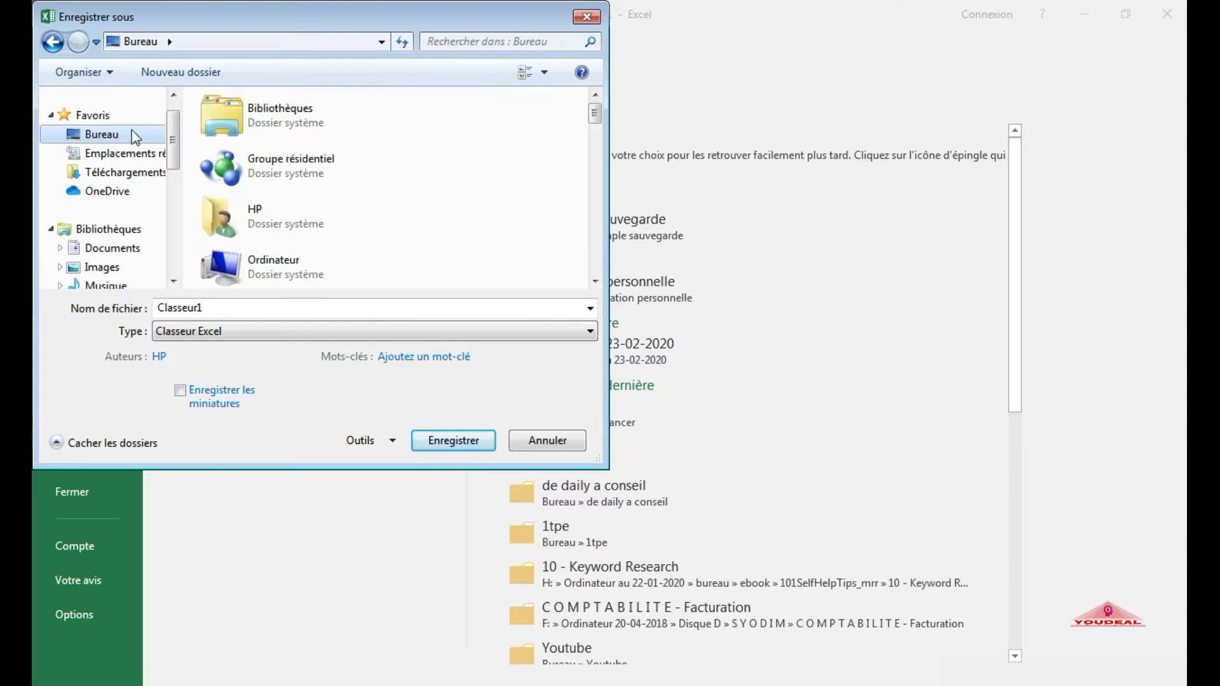
click(265, 128)
scroll(264, 128, down, 5)
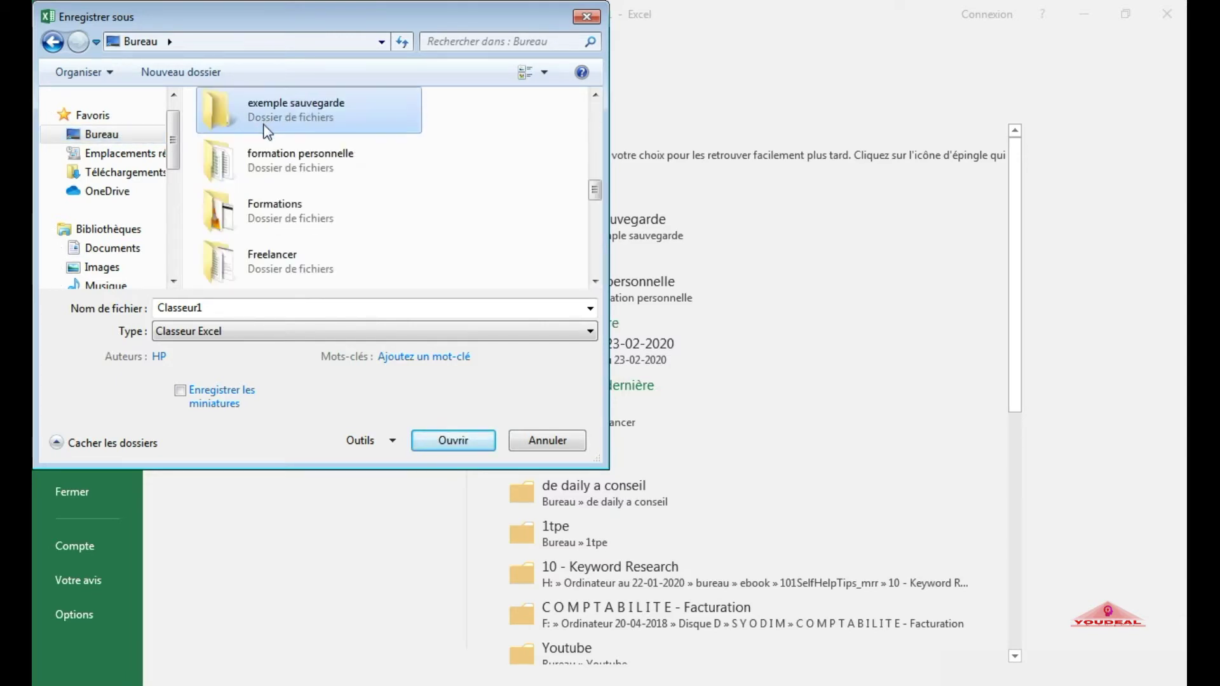
double_click(269, 123)
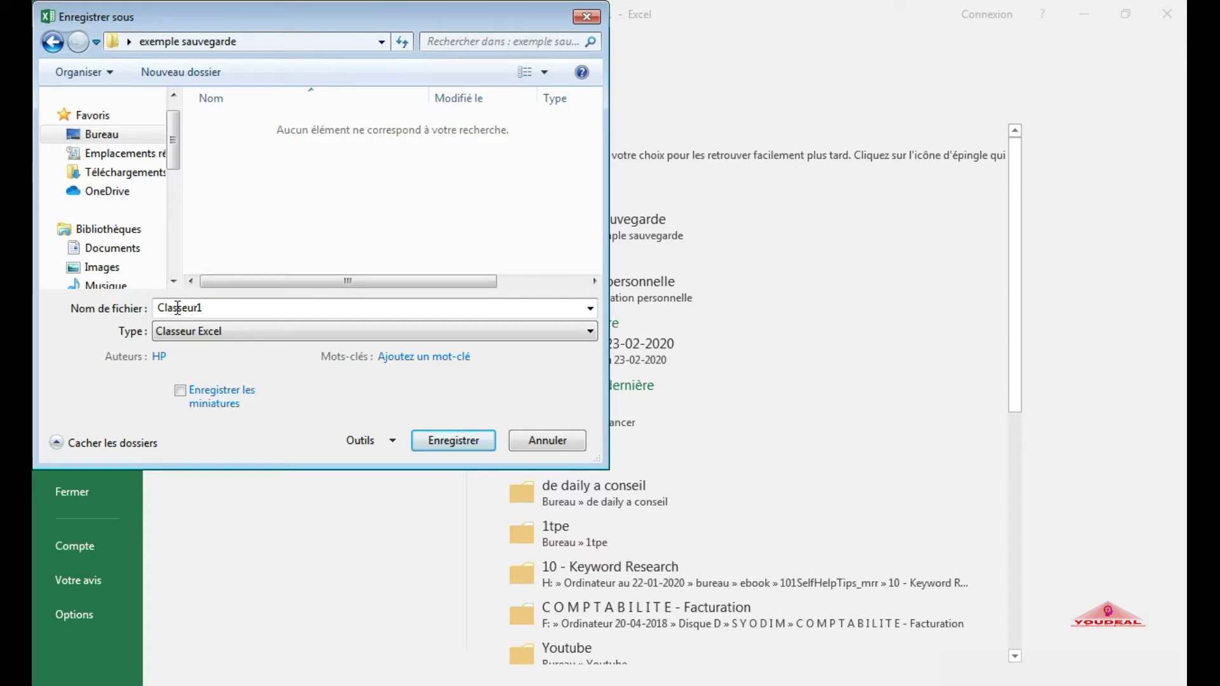
click(448, 443)
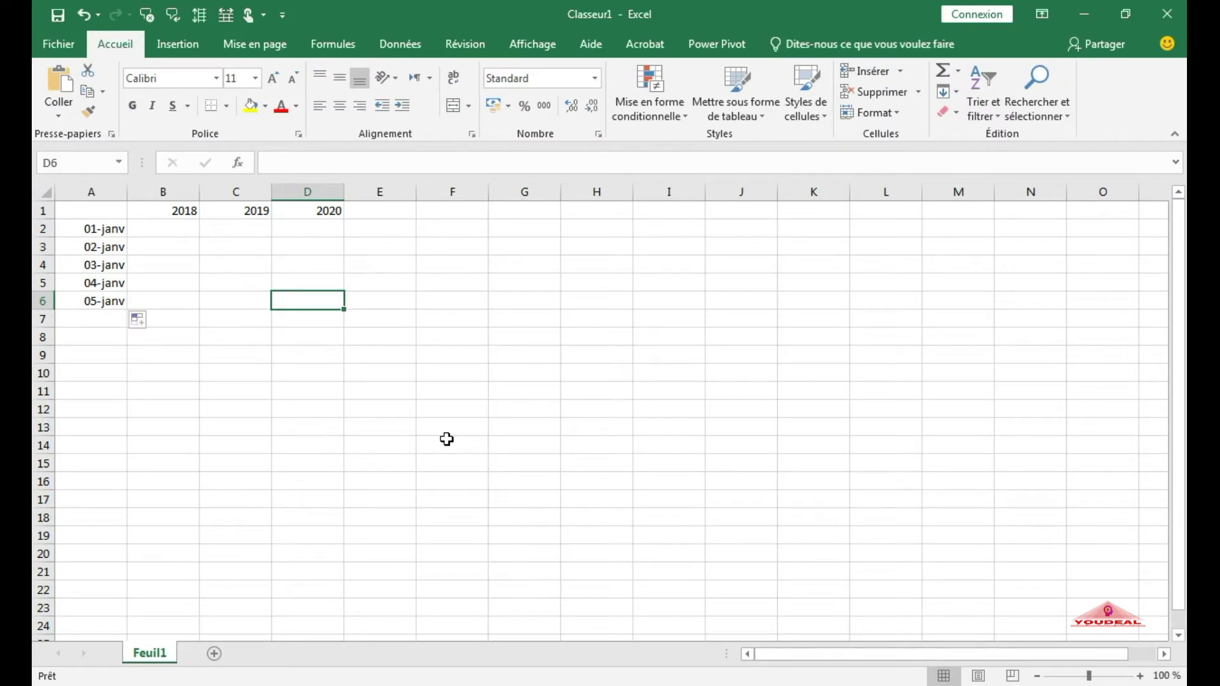
click(1160, 24)
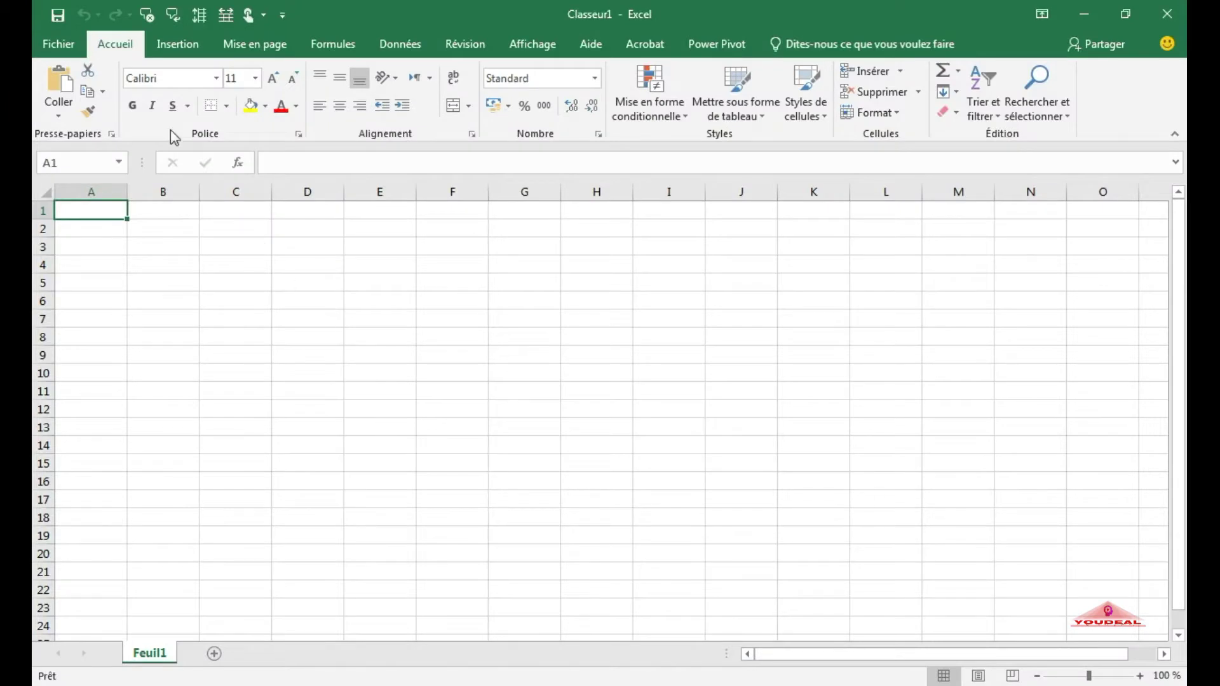
Step: Reopen Classeur1 from the recent workbooks list
click(69, 48)
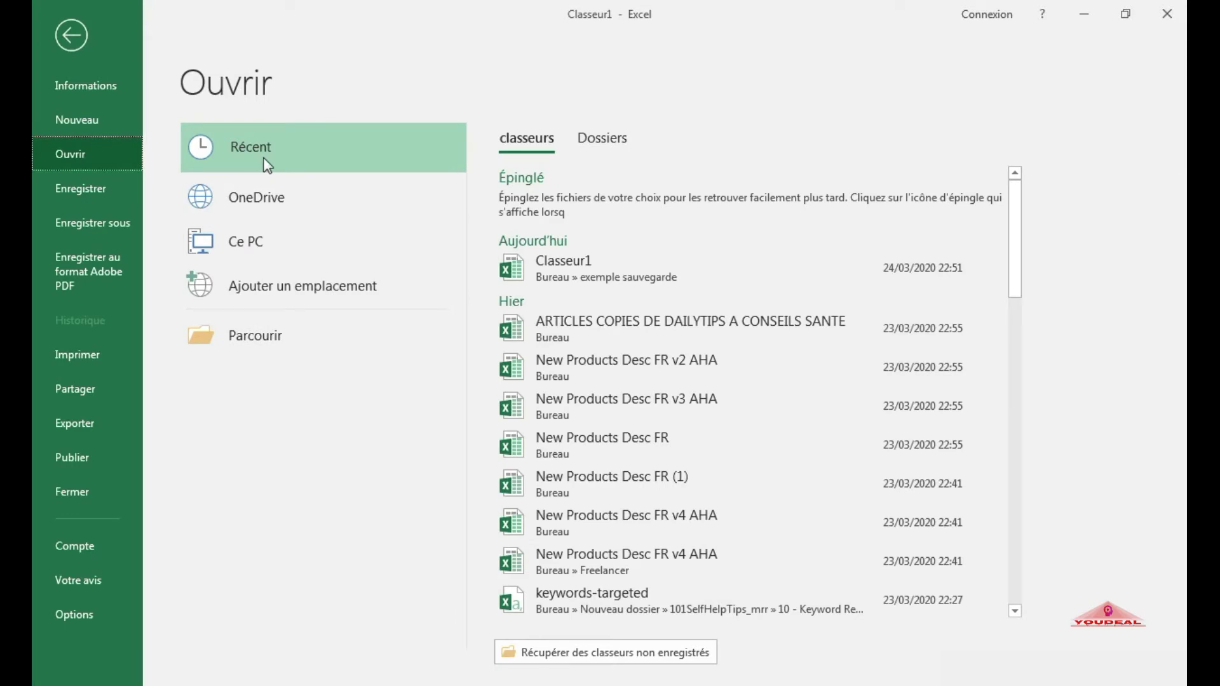
mouse_move(622, 268)
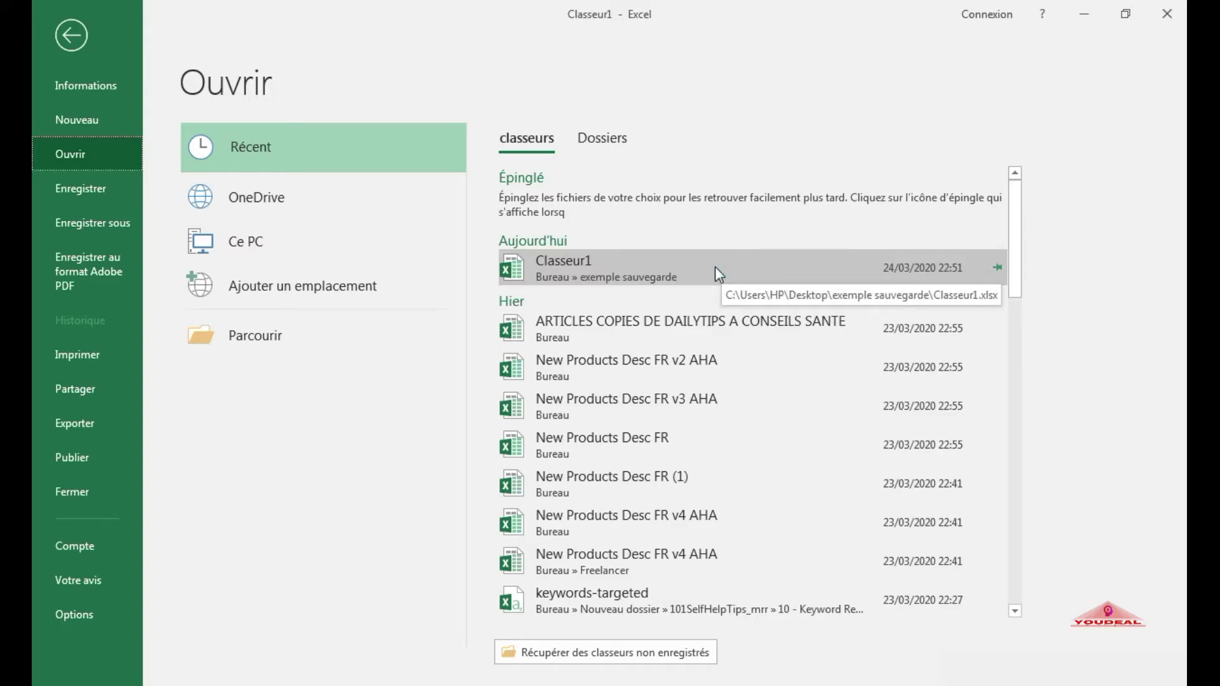
click(716, 273)
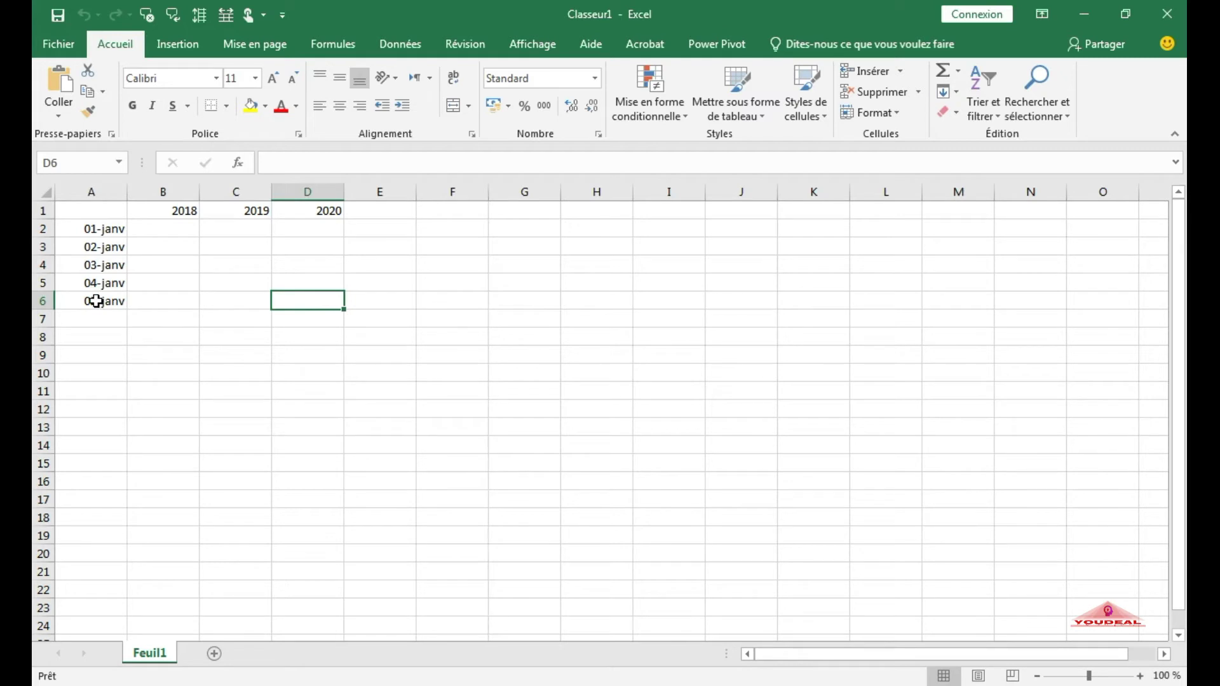
Step: Extend the dates from A6 down to 10-janv in A11 and save the workbook
click(95, 301)
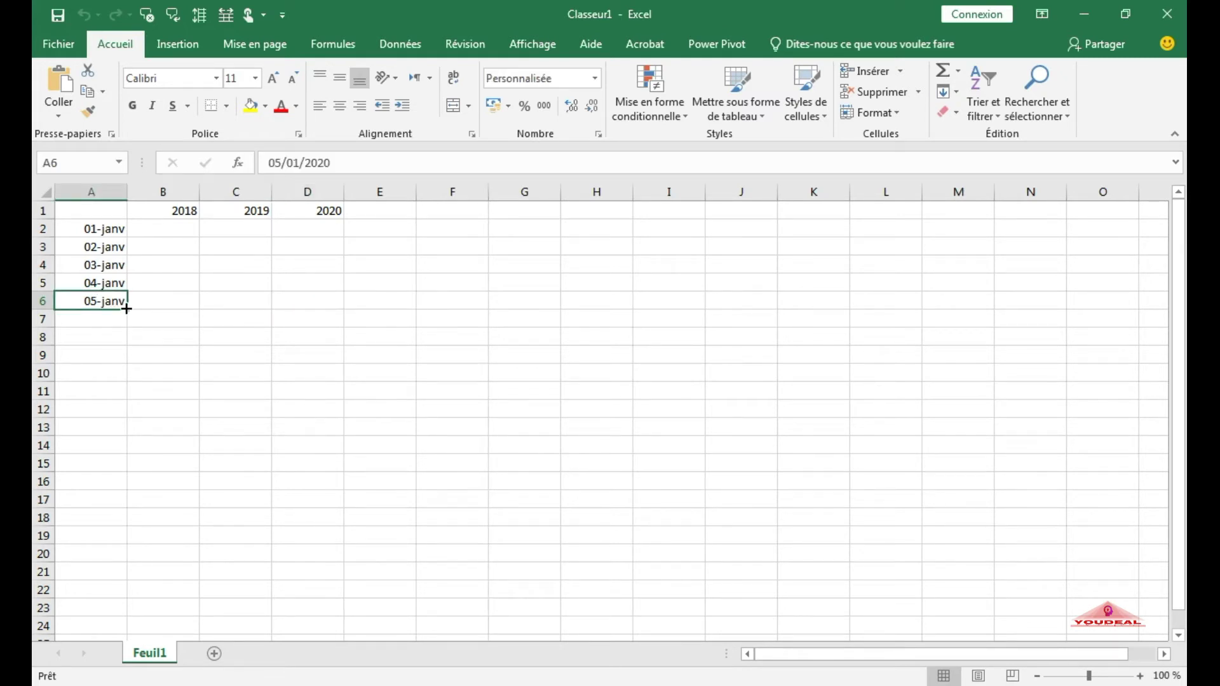
drag(127, 309, 116, 404)
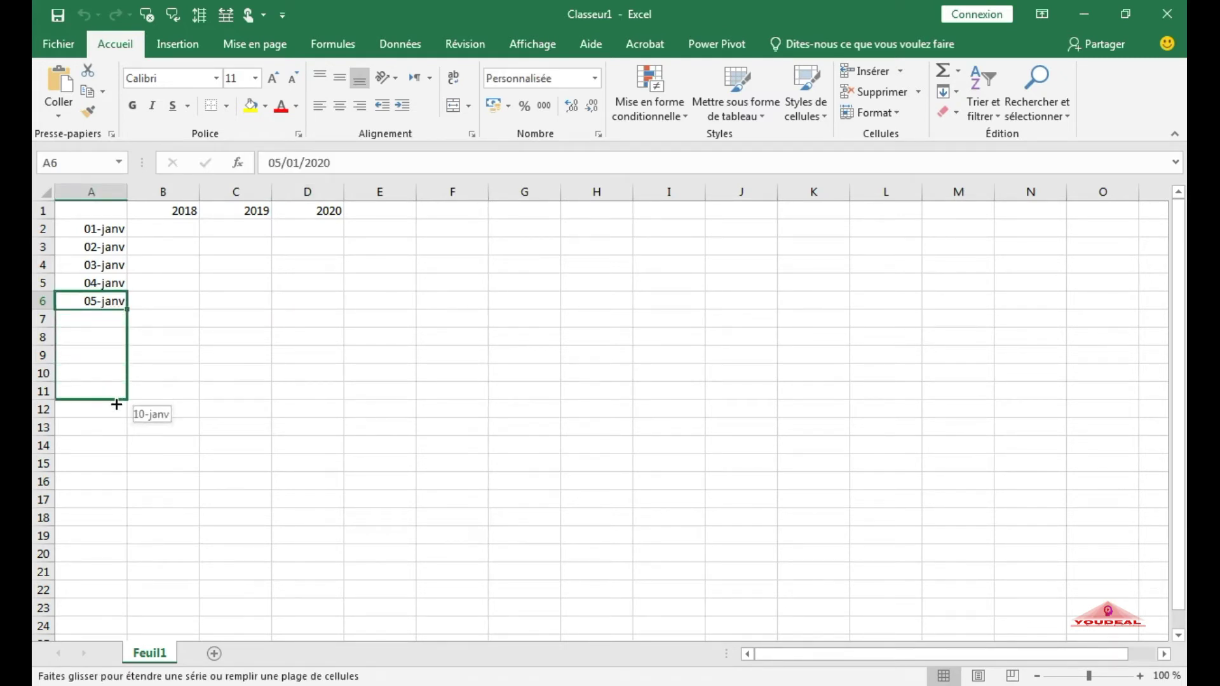
click(243, 342)
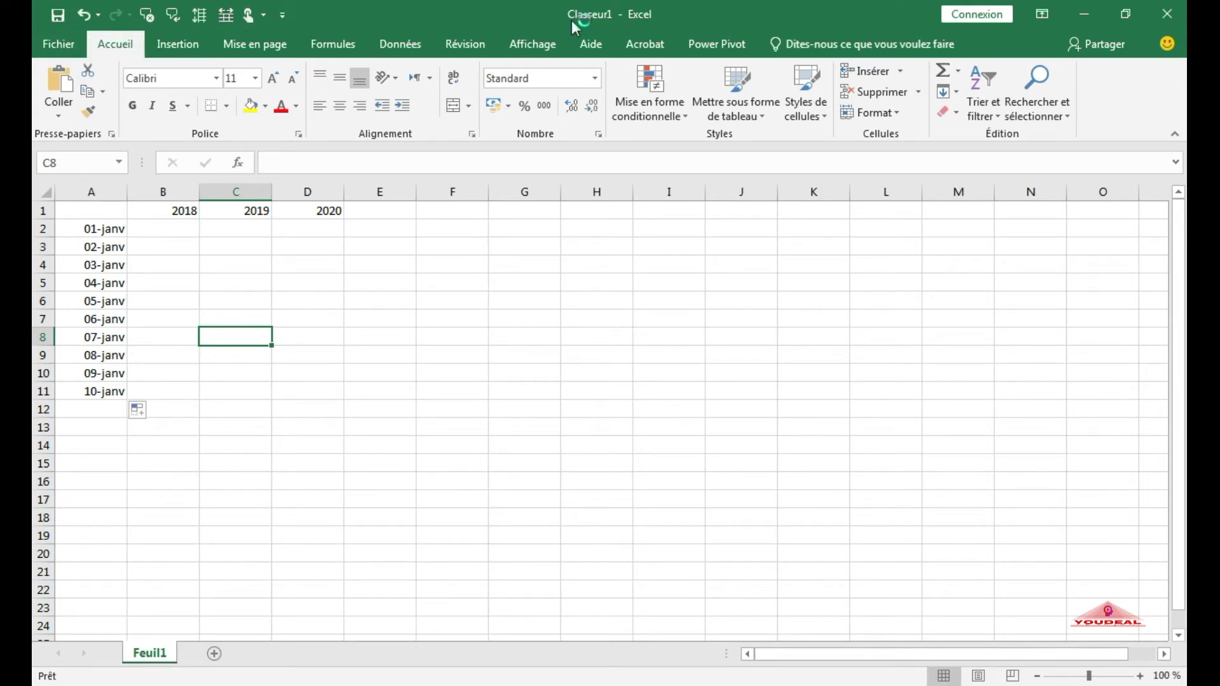
click(55, 18)
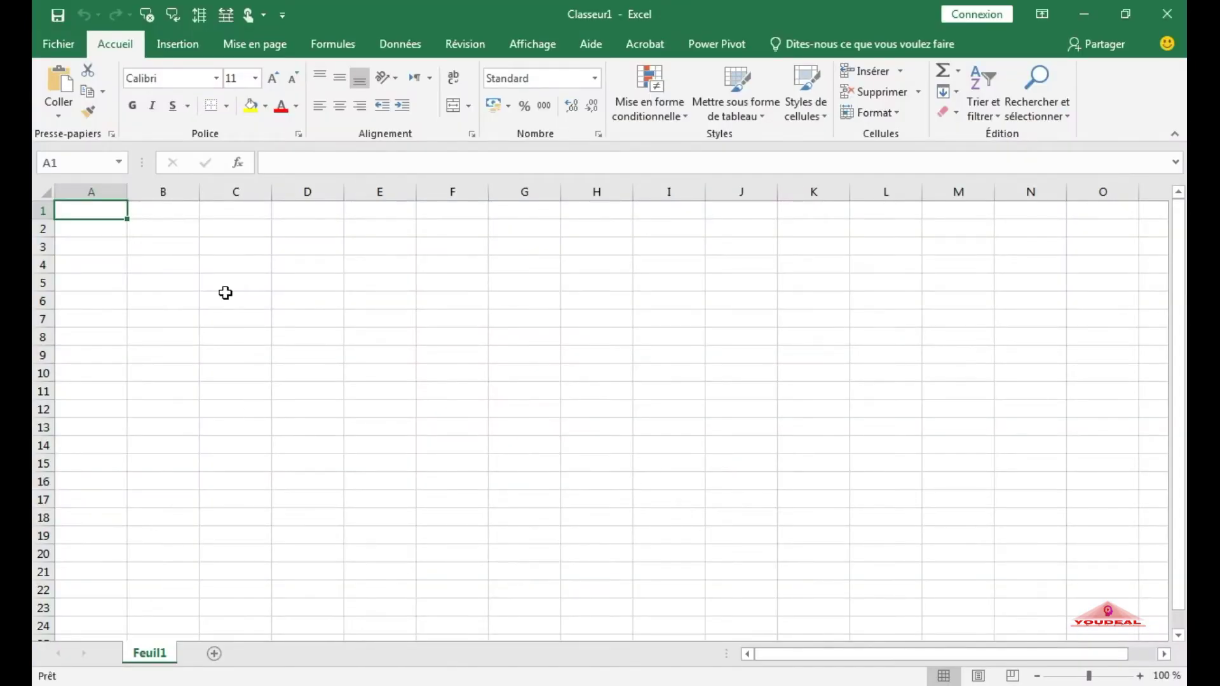
Step: Reopen Classeur1 from recent workbooks and extend the dates from A11 to 15-janv in A16
click(57, 44)
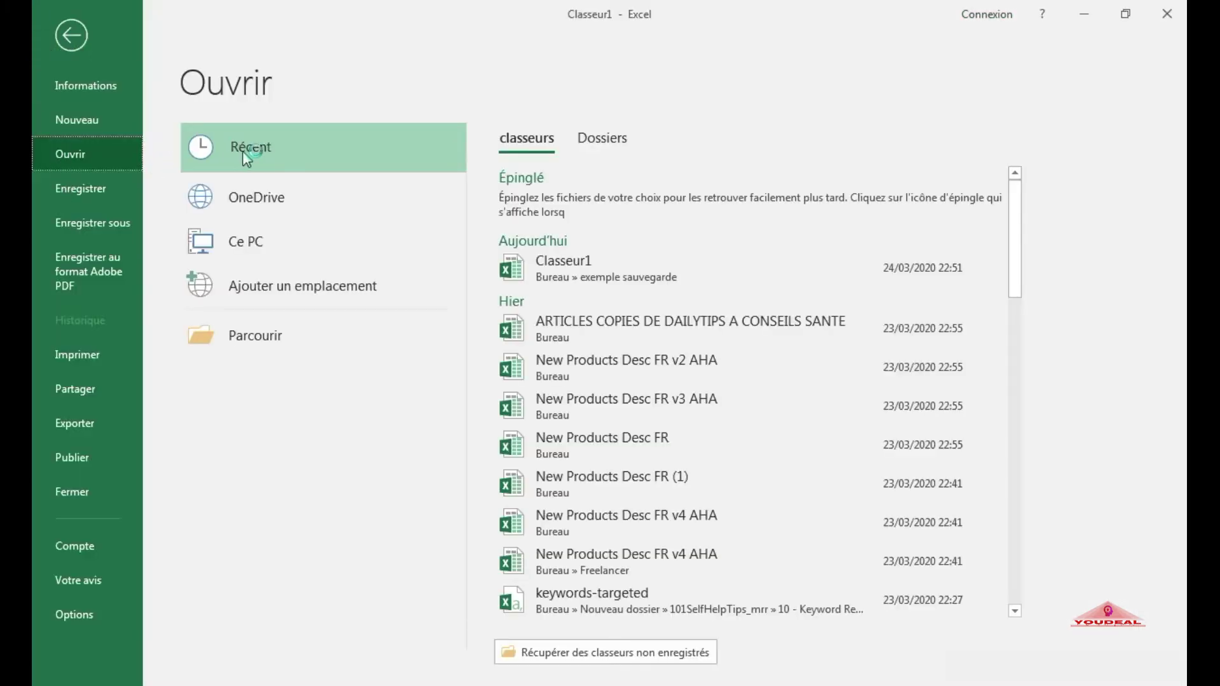
mouse_move(667, 272)
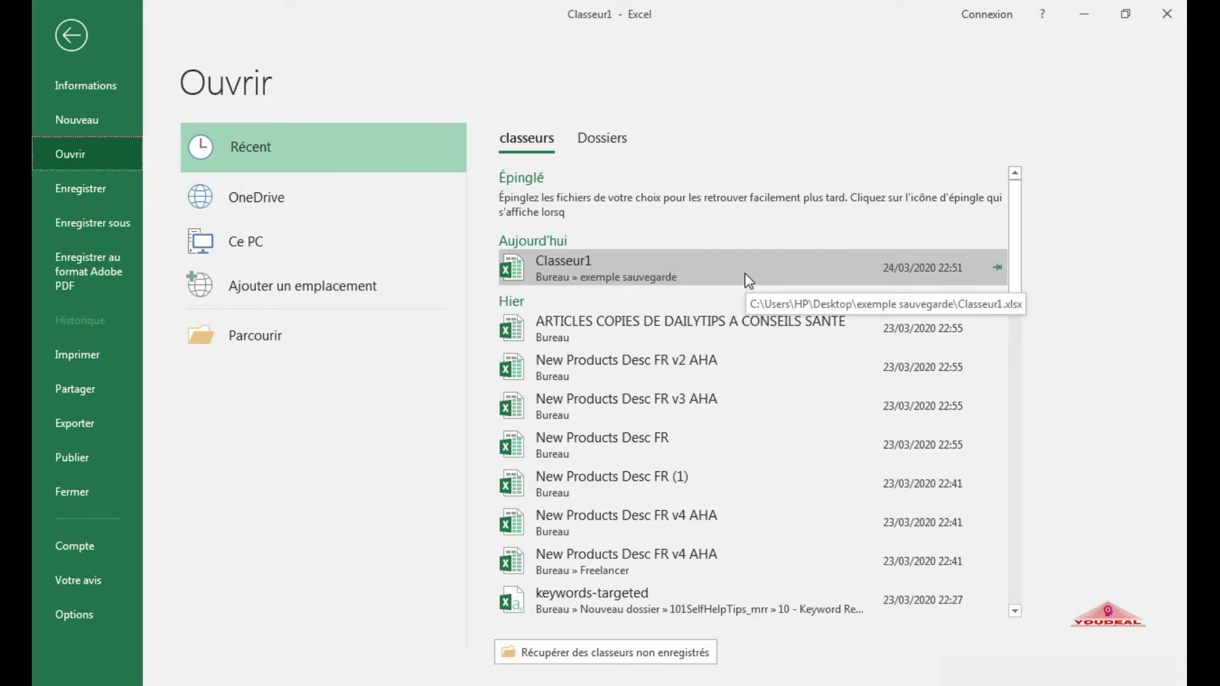
click(746, 276)
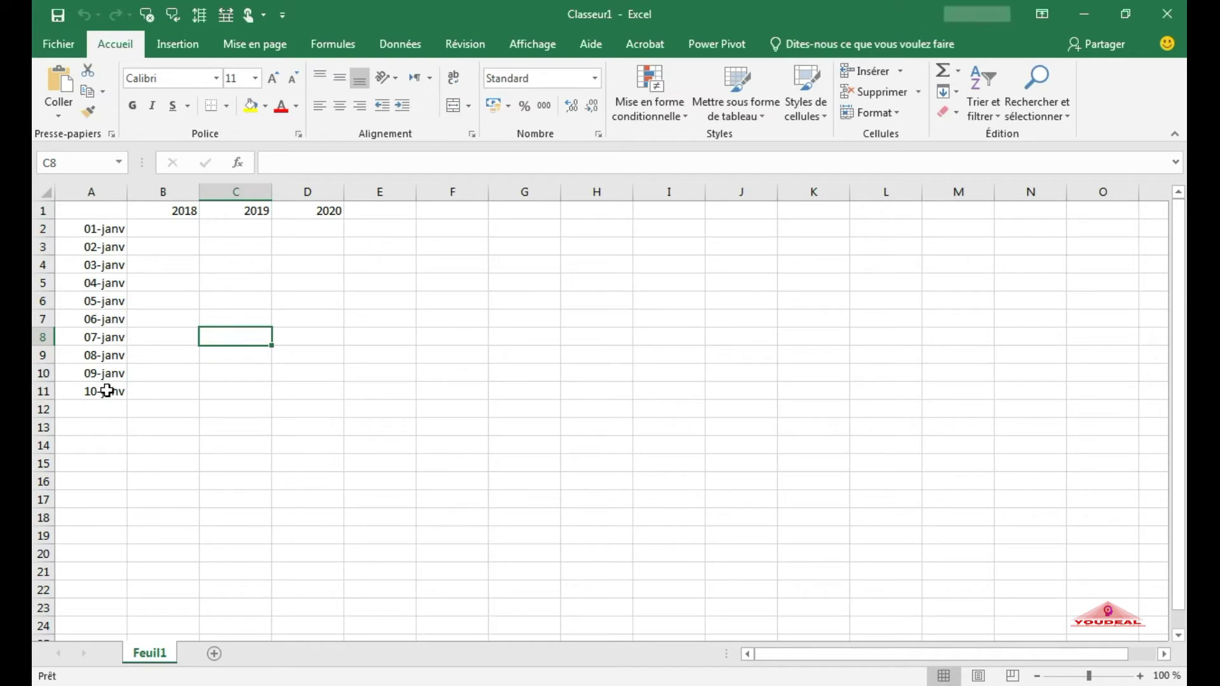
click(106, 391)
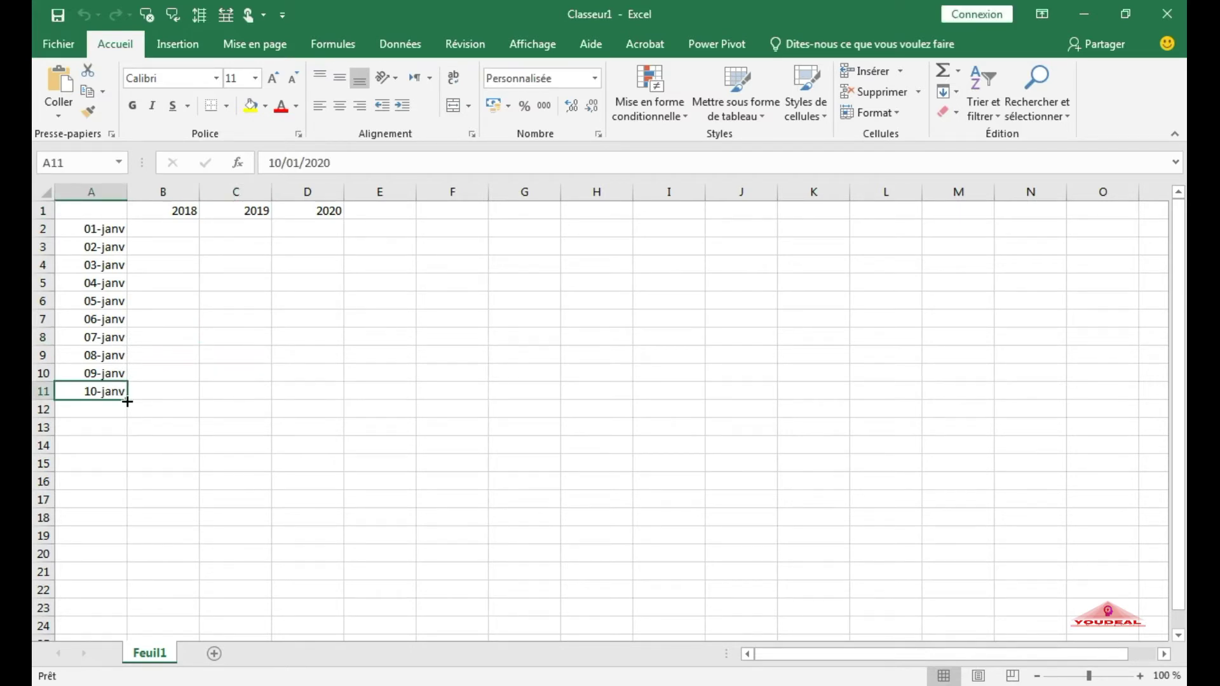
drag(127, 402, 123, 483)
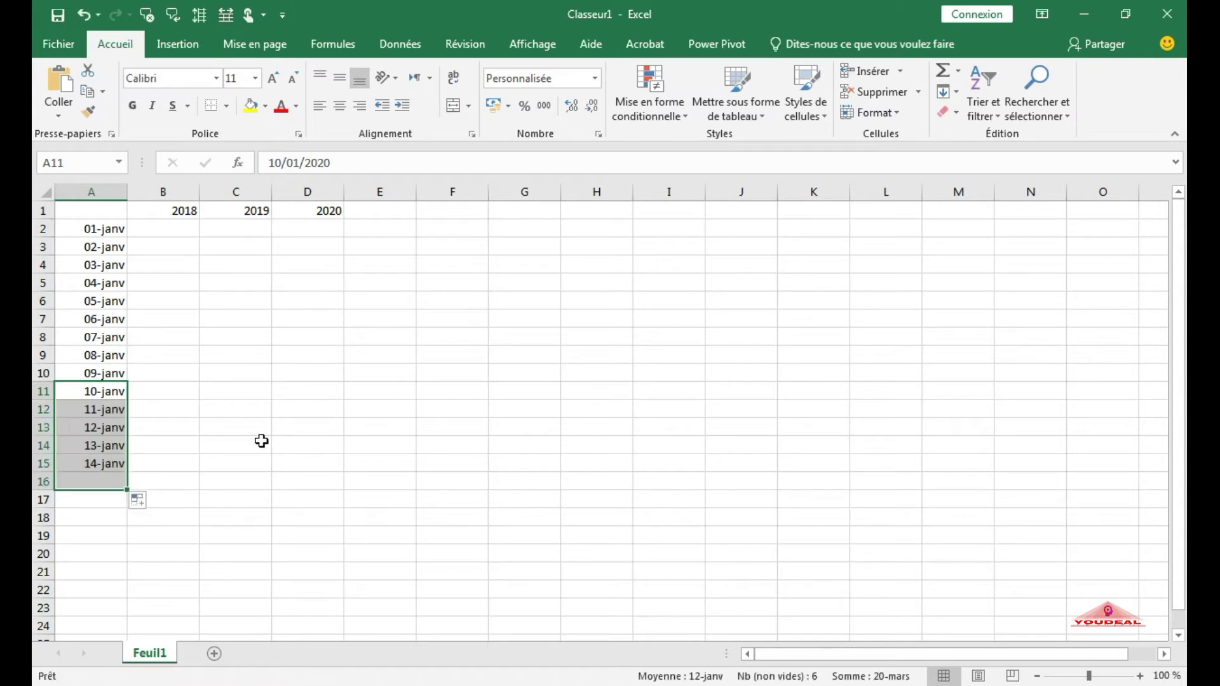
Step: Deselect the new dates and close the Classeur1 workbook
click(486, 370)
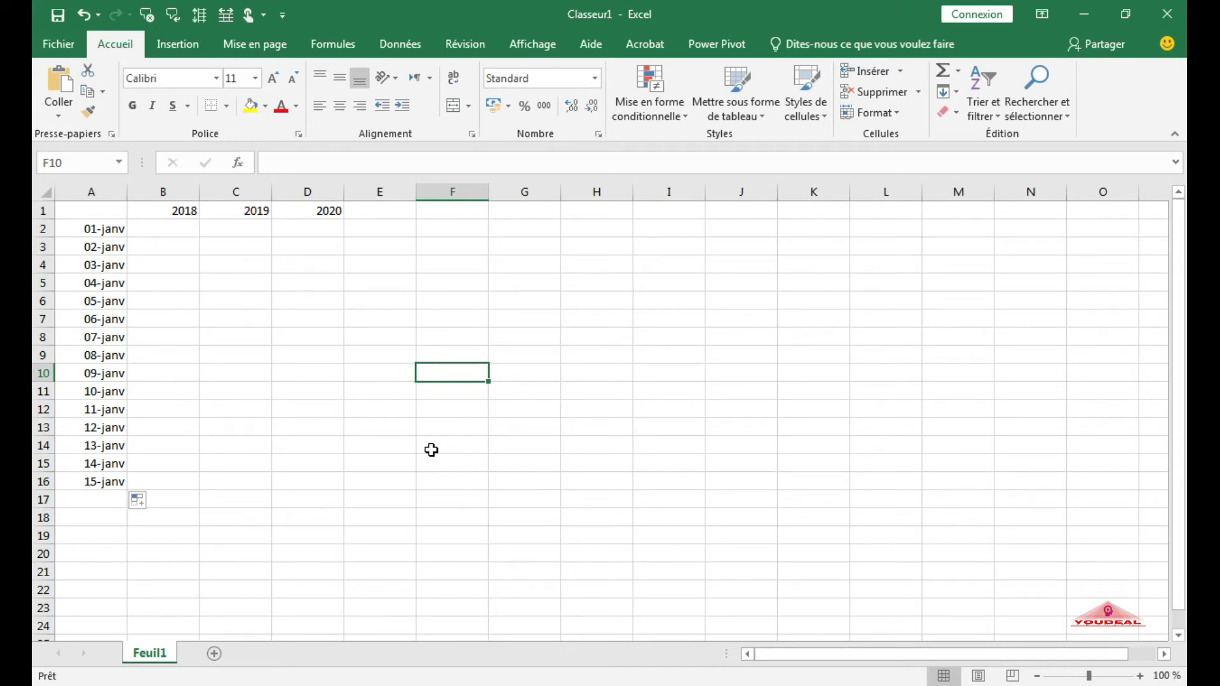
click(1176, 16)
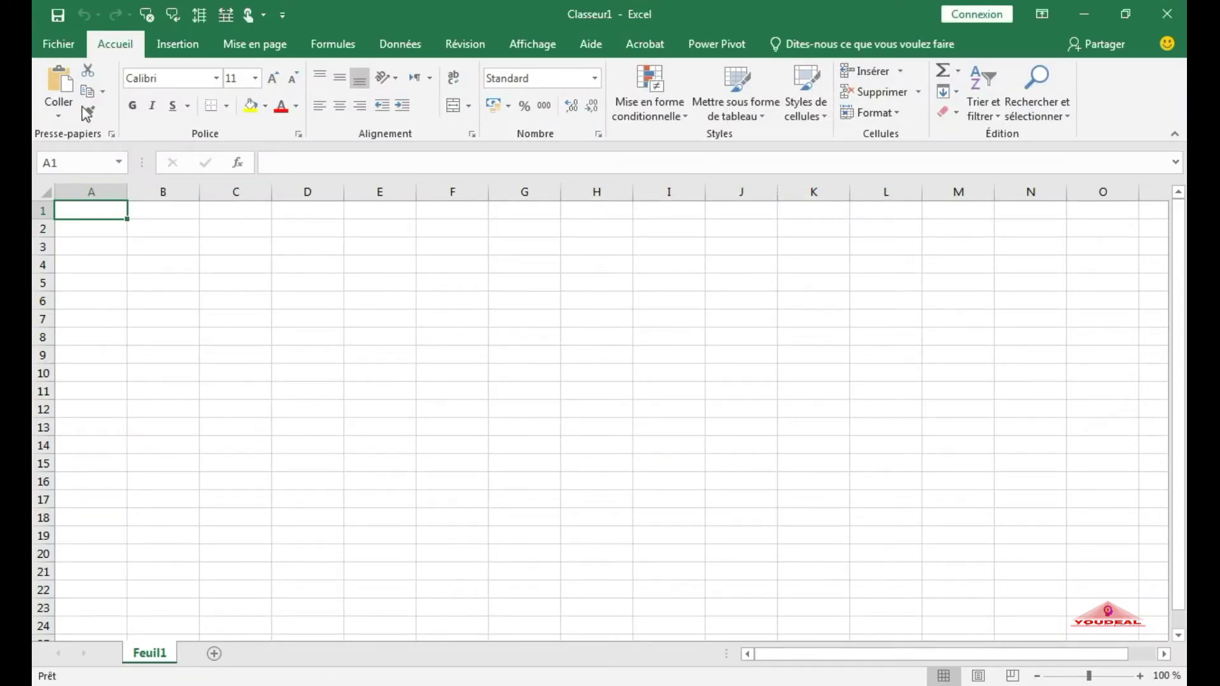
Step: Reopen Classeur1 from the recent list and check that dates 01-janv to 15-janv remain
click(52, 46)
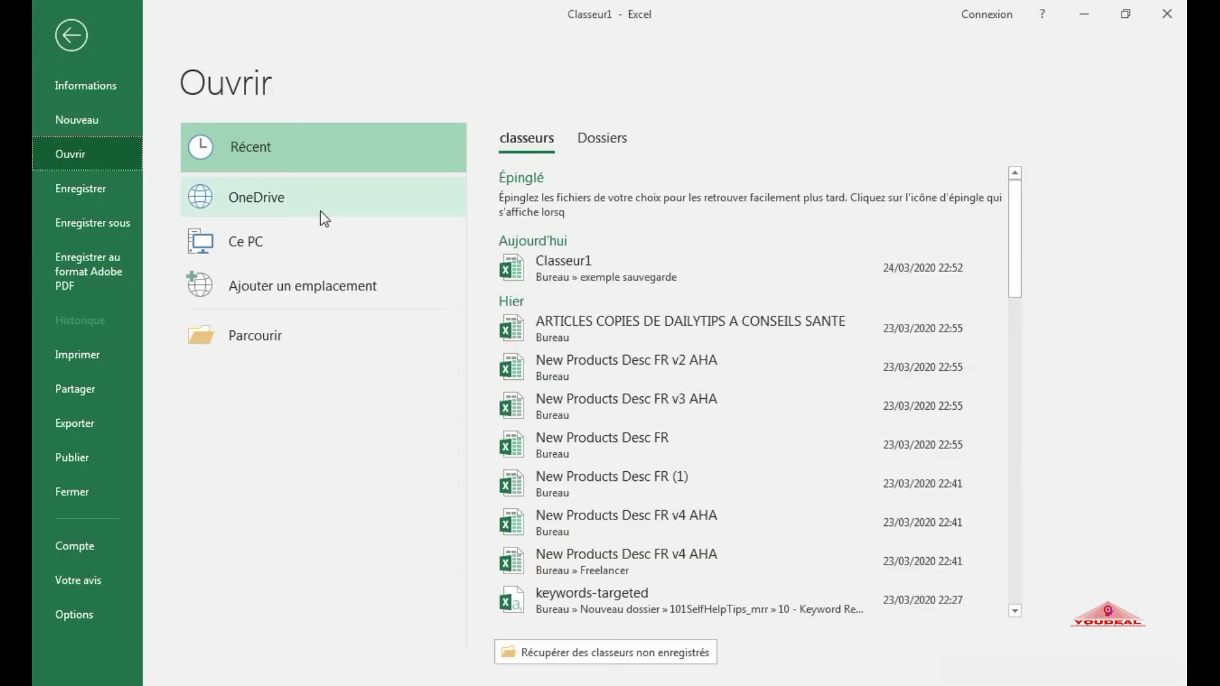
click(728, 270)
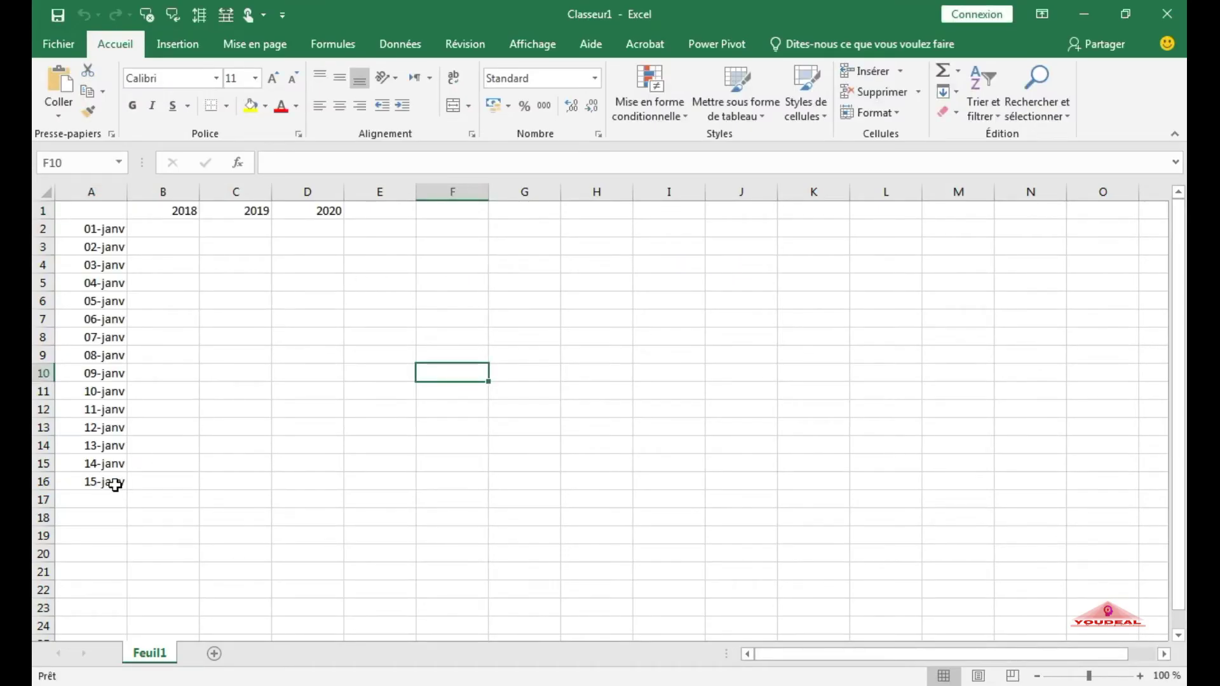
click(158, 482)
click(377, 464)
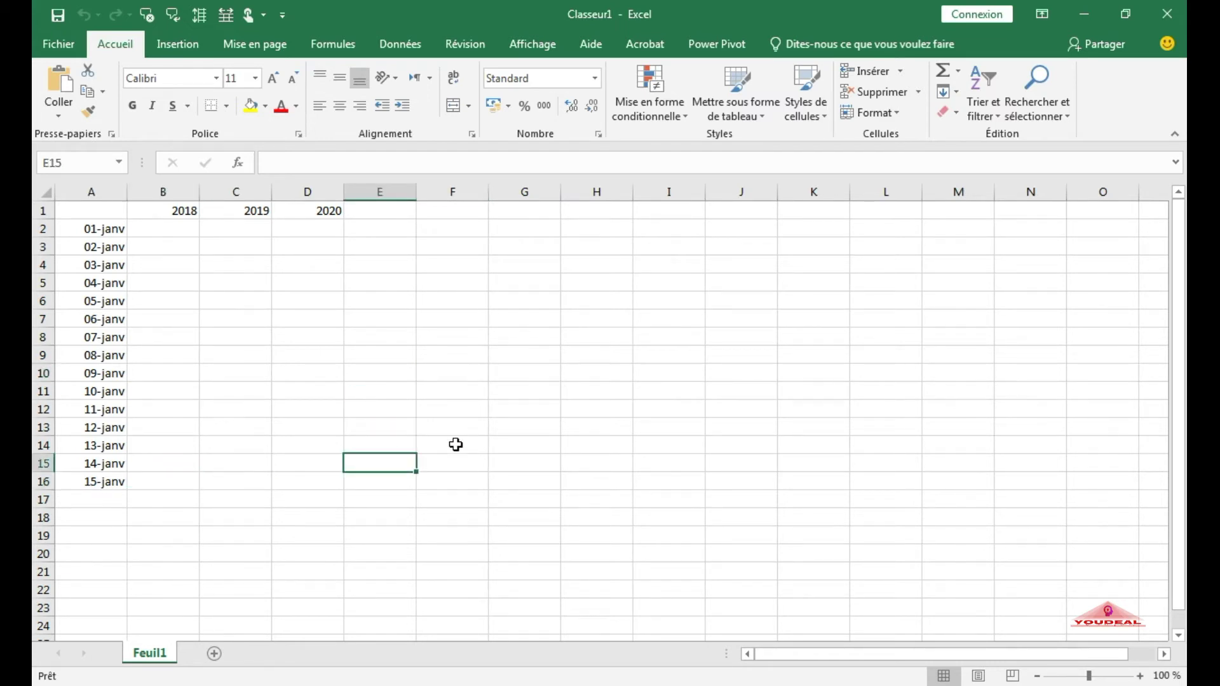
click(456, 443)
click(462, 427)
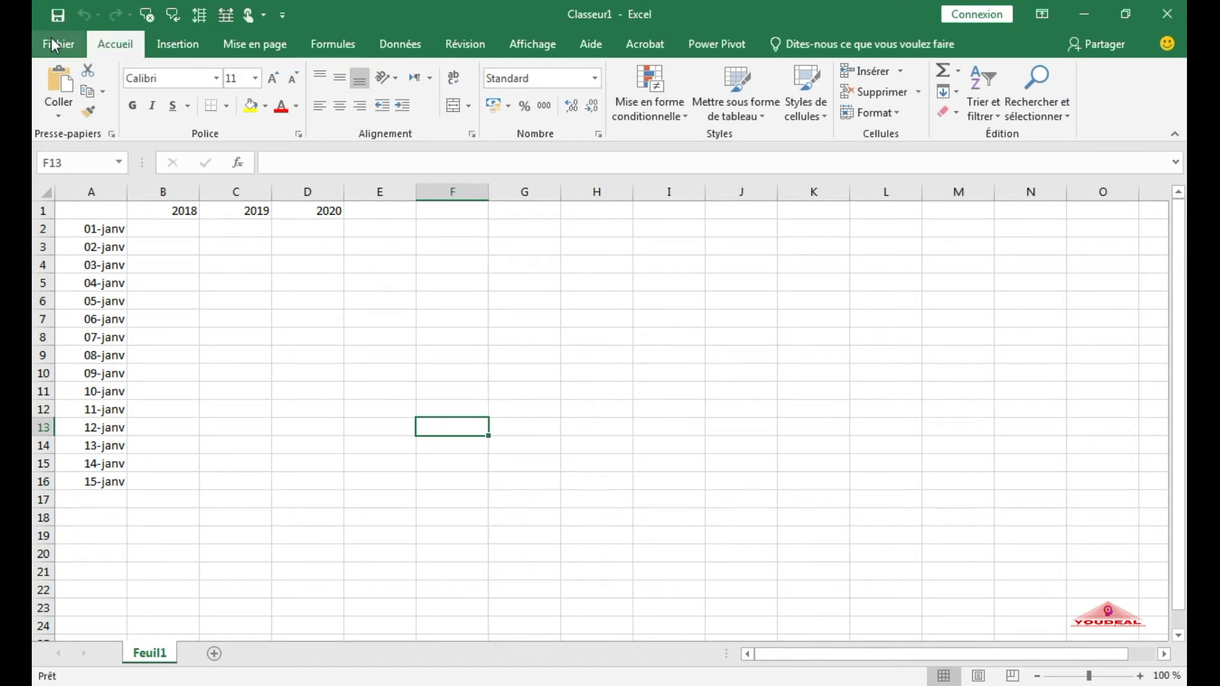
Step: Use Save As to store the workbook as 'sauvegarde 2' in the exemple sauvegarde folder
click(53, 43)
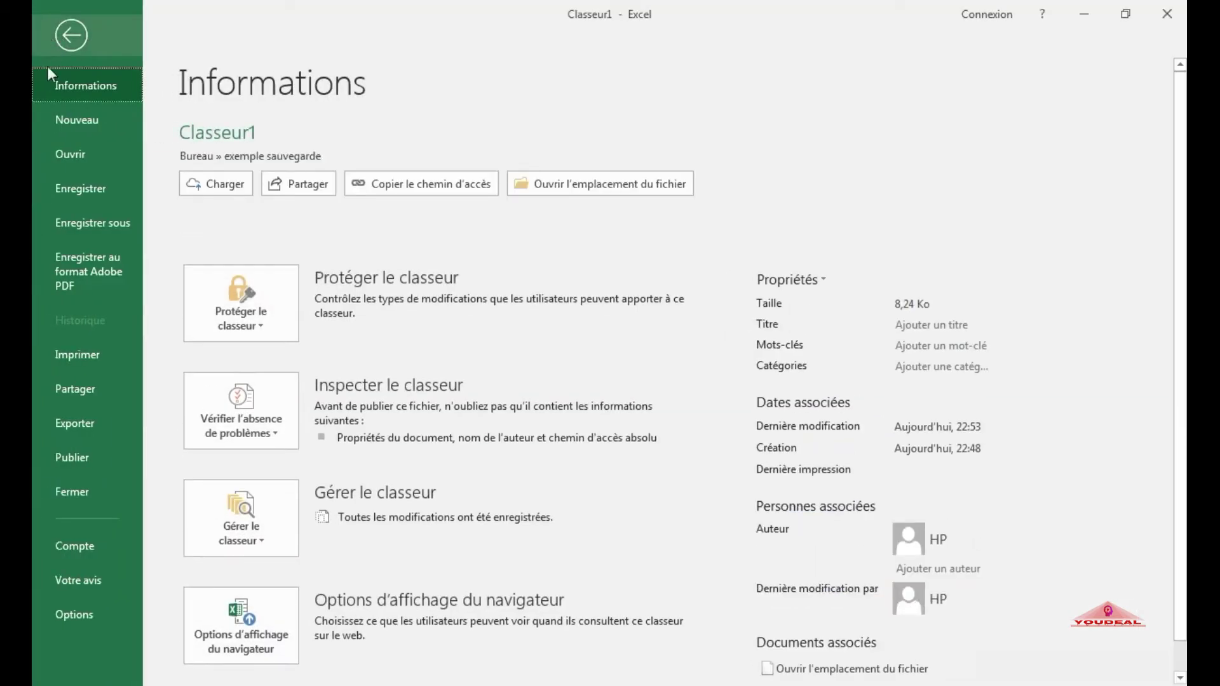
click(59, 223)
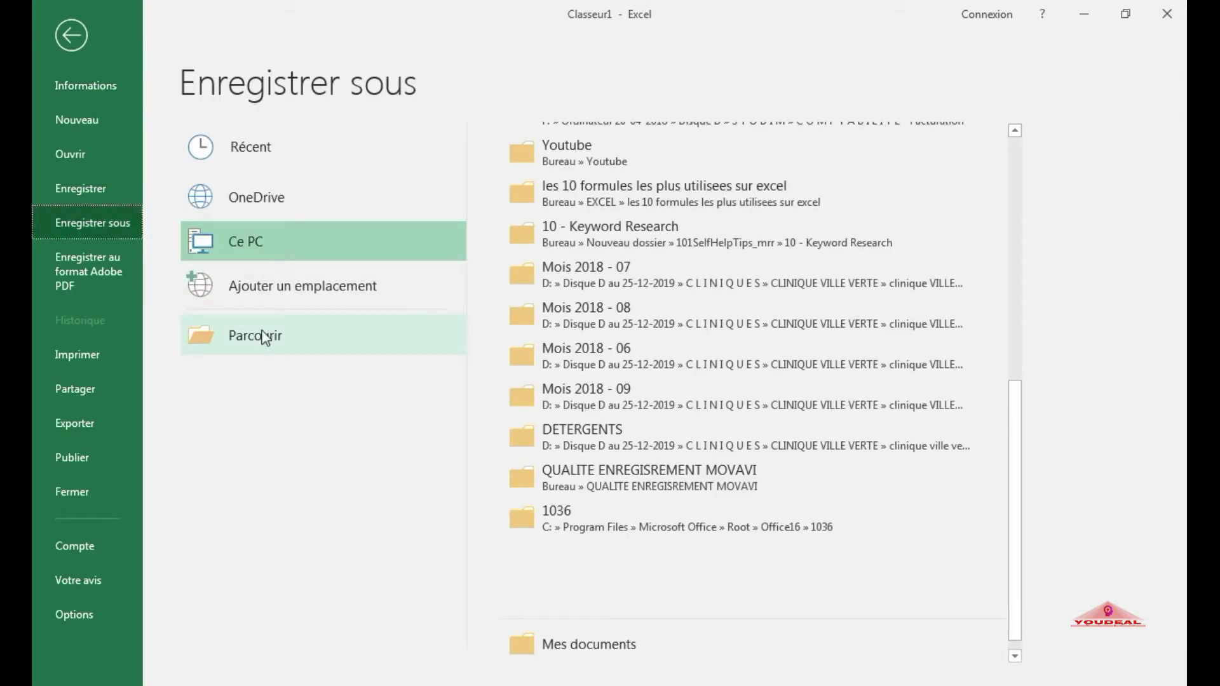
click(263, 335)
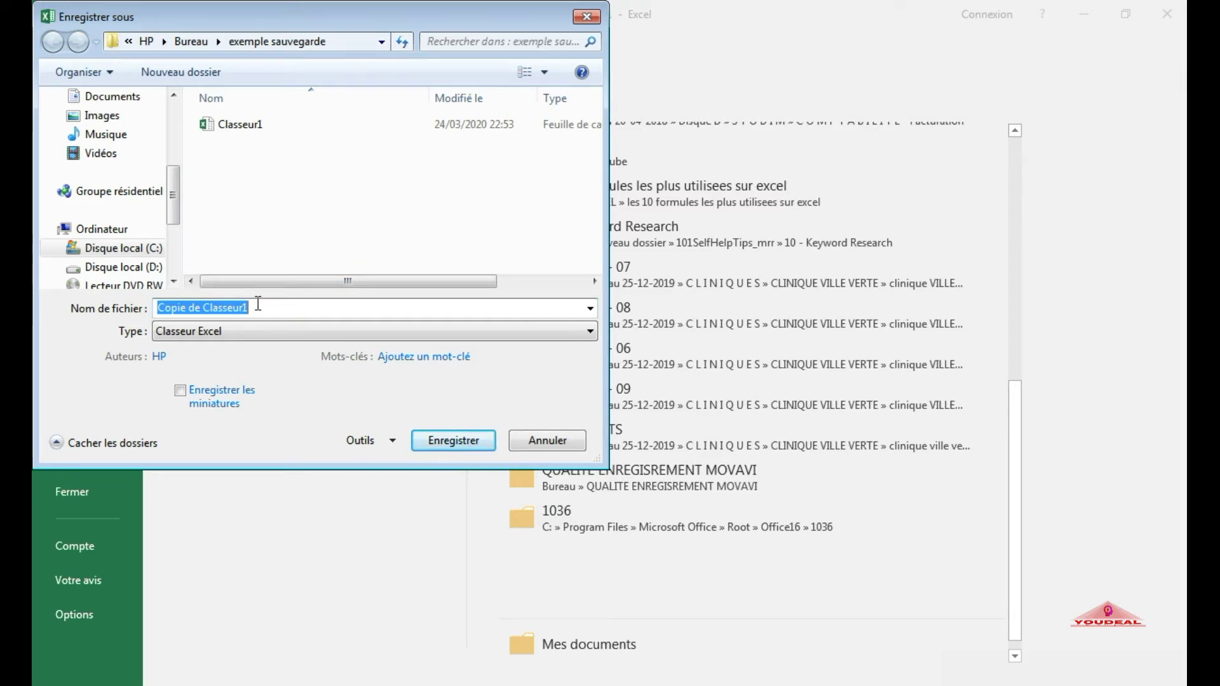
key(BackSpace)
text(sauve)
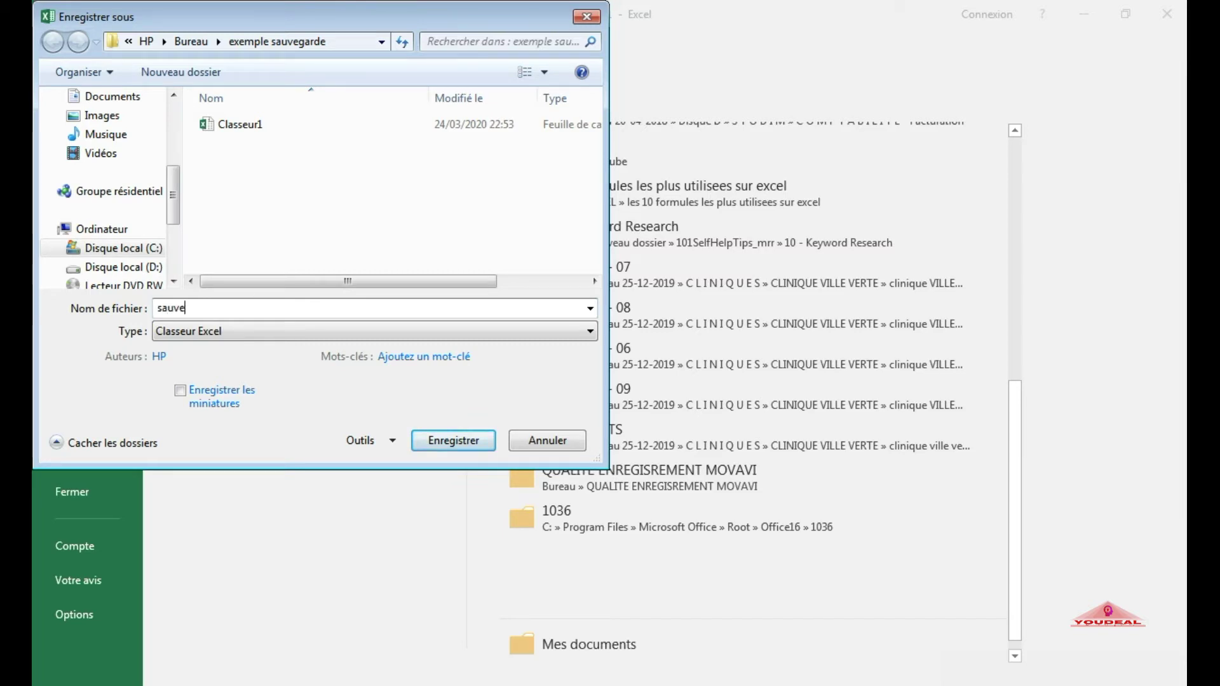
text(garde 2)
click(451, 445)
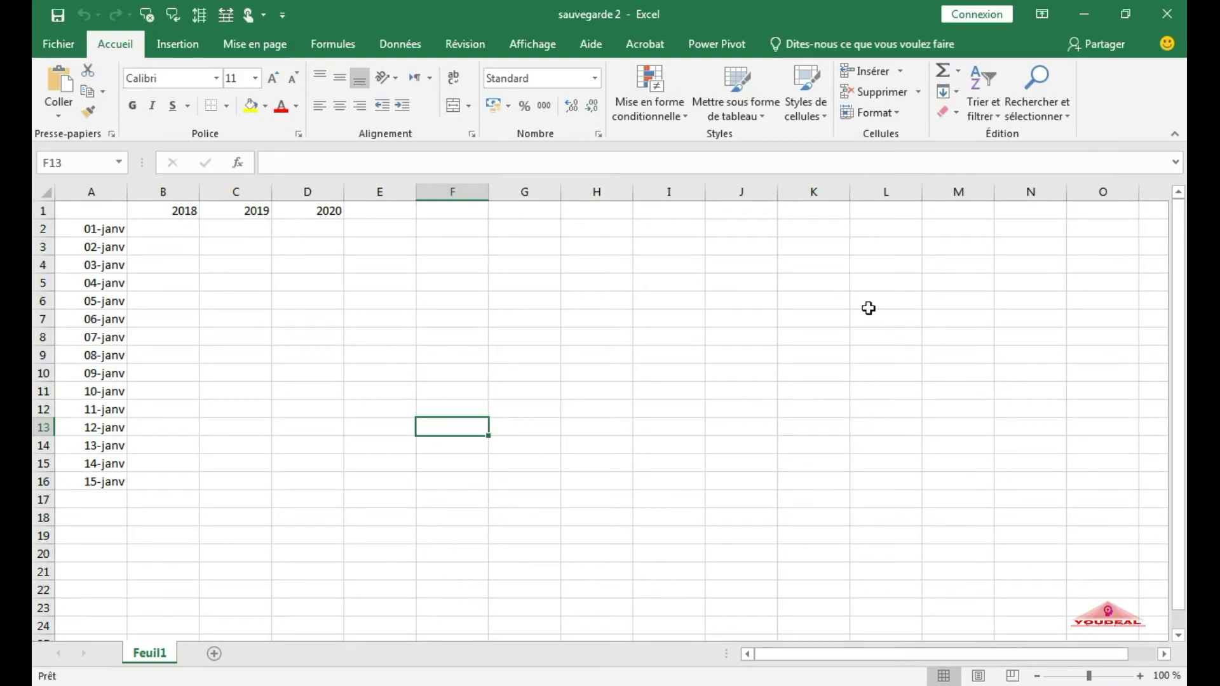
Step: Close sauvegarde 2, reopen it from the recent workbooks, and select A16 holding 15-janv
click(1171, 15)
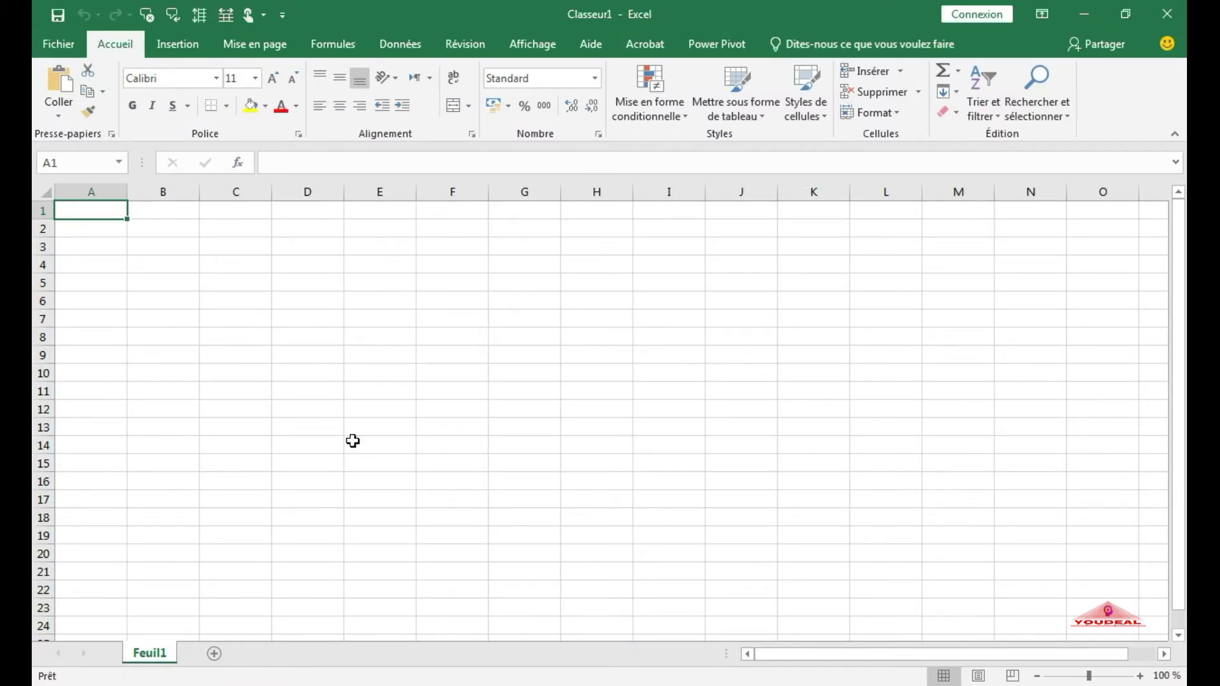
click(59, 44)
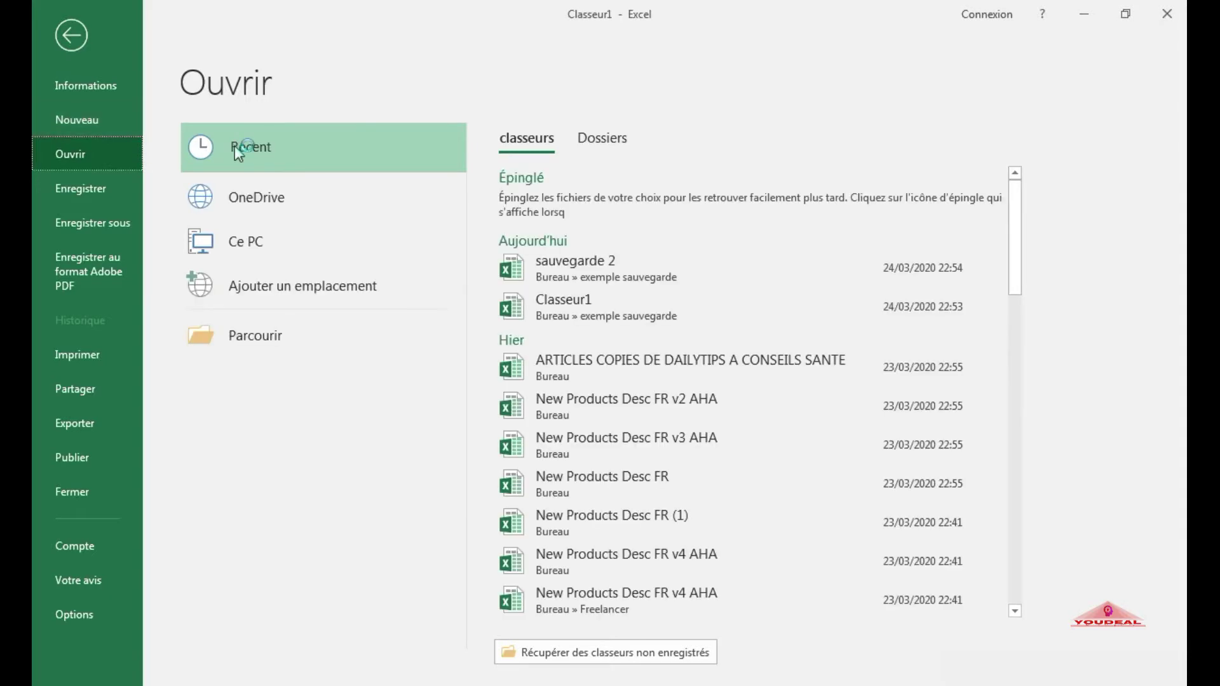
click(663, 270)
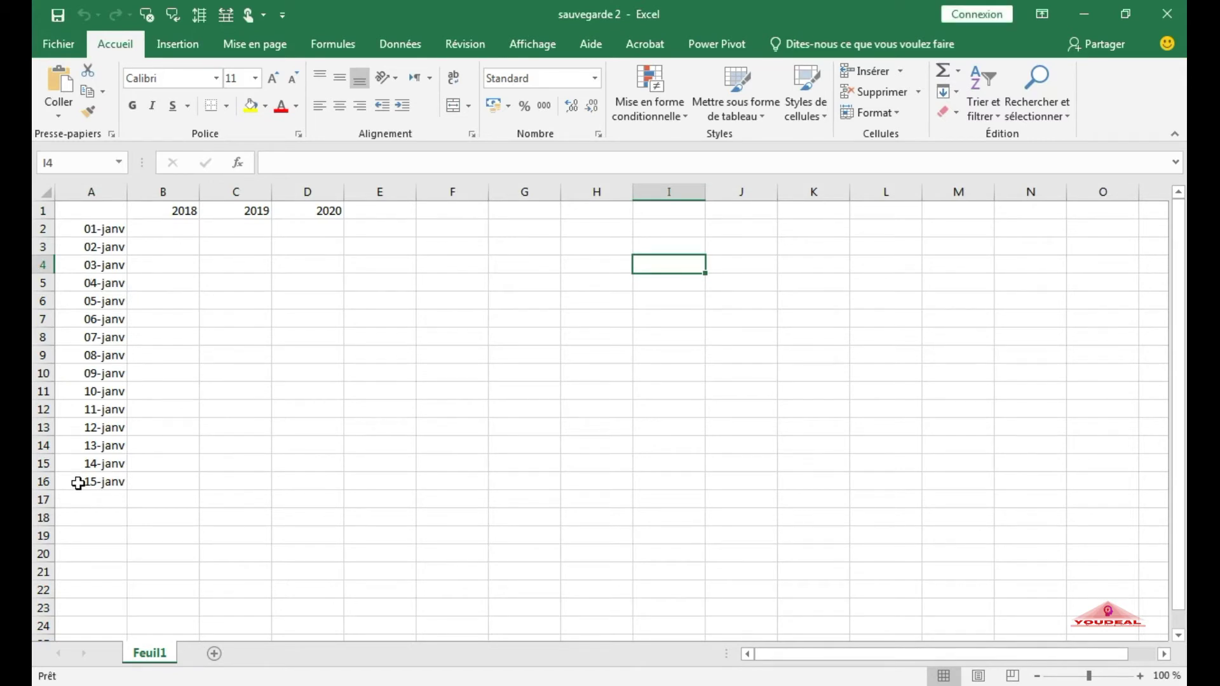
click(77, 484)
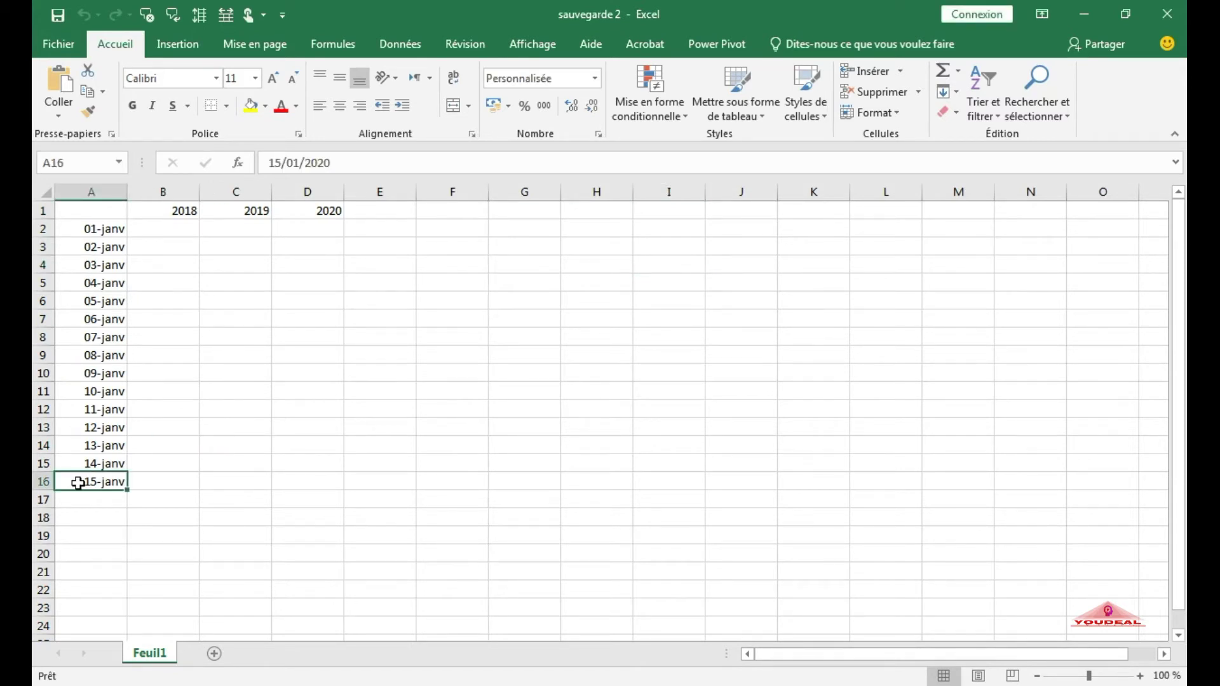
Step: Extend the January dates from 15-janv down to 20-janv in A21, then save sauvegarde 2
click(536, 375)
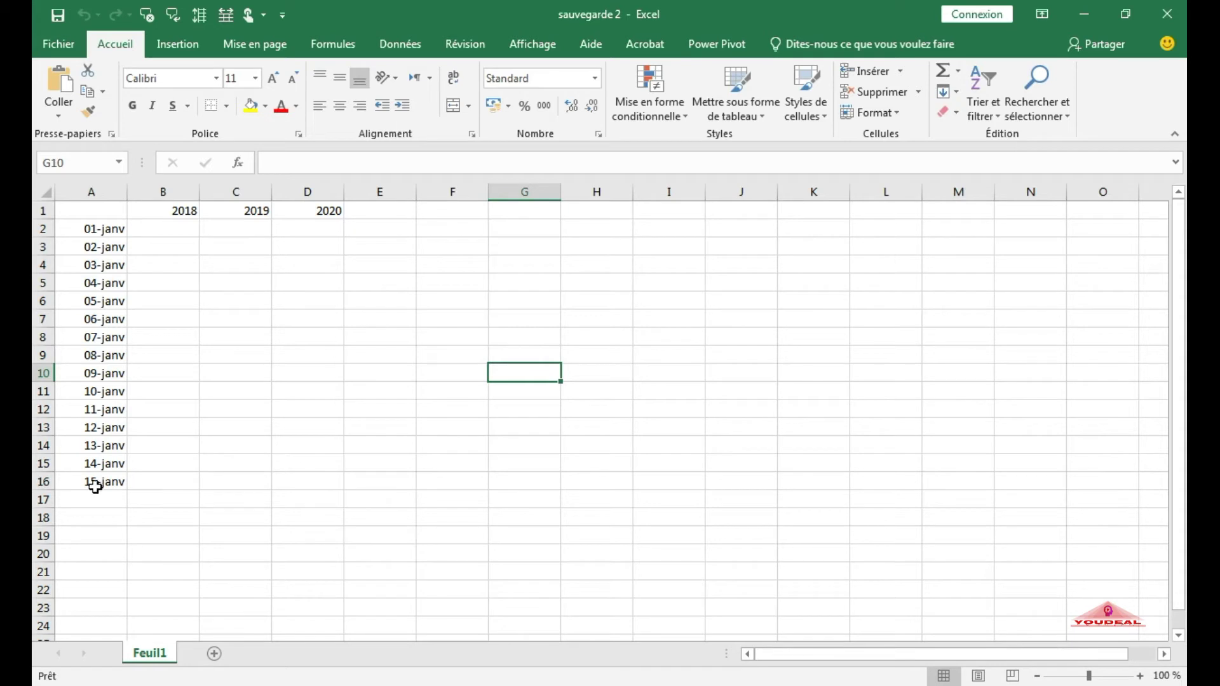
click(92, 486)
drag(127, 490, 118, 558)
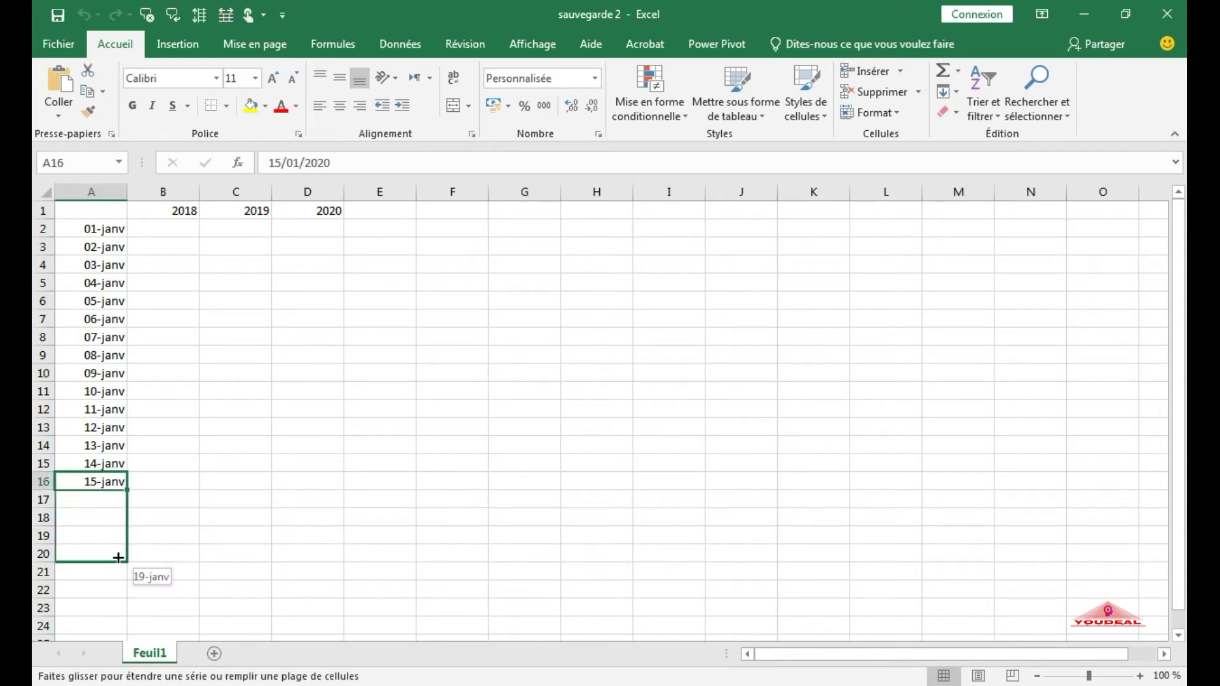
drag(118, 568, 118, 580)
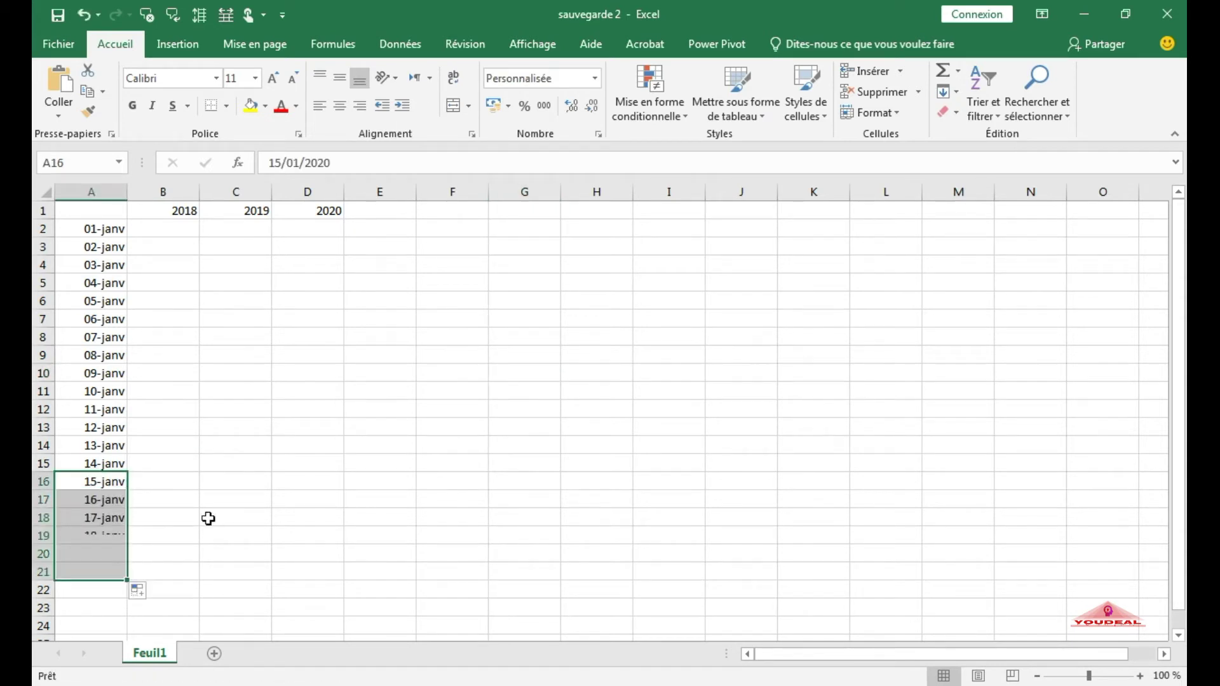
click(365, 438)
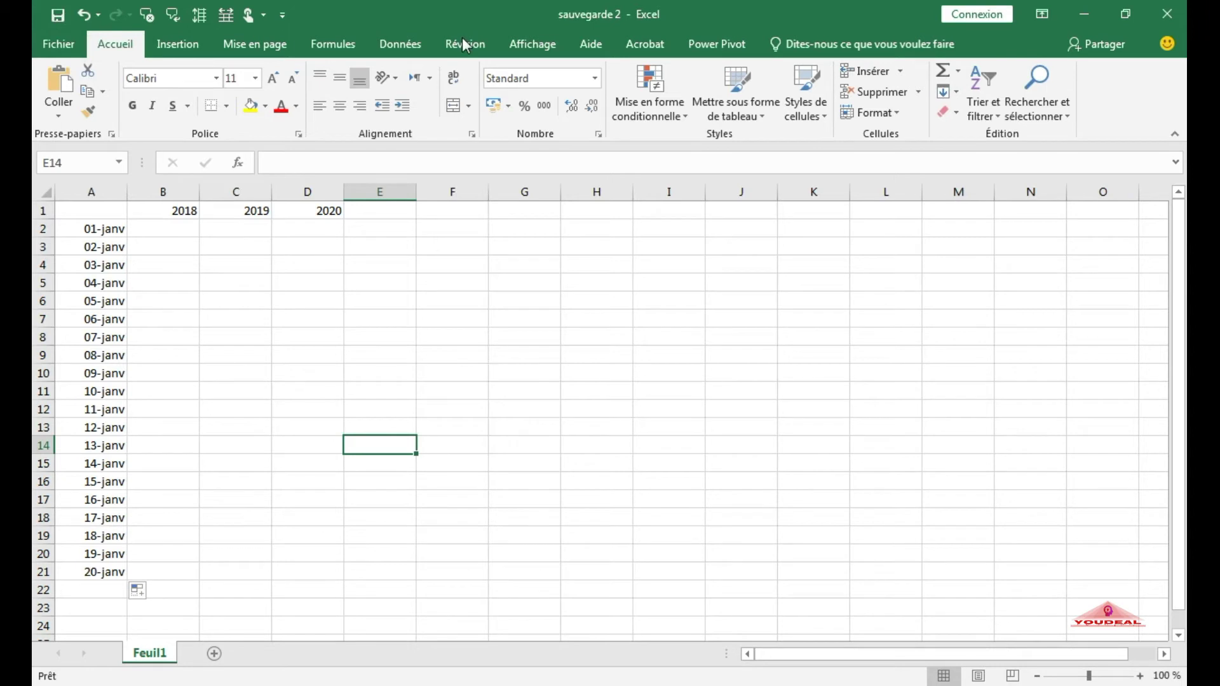
click(59, 17)
click(475, 428)
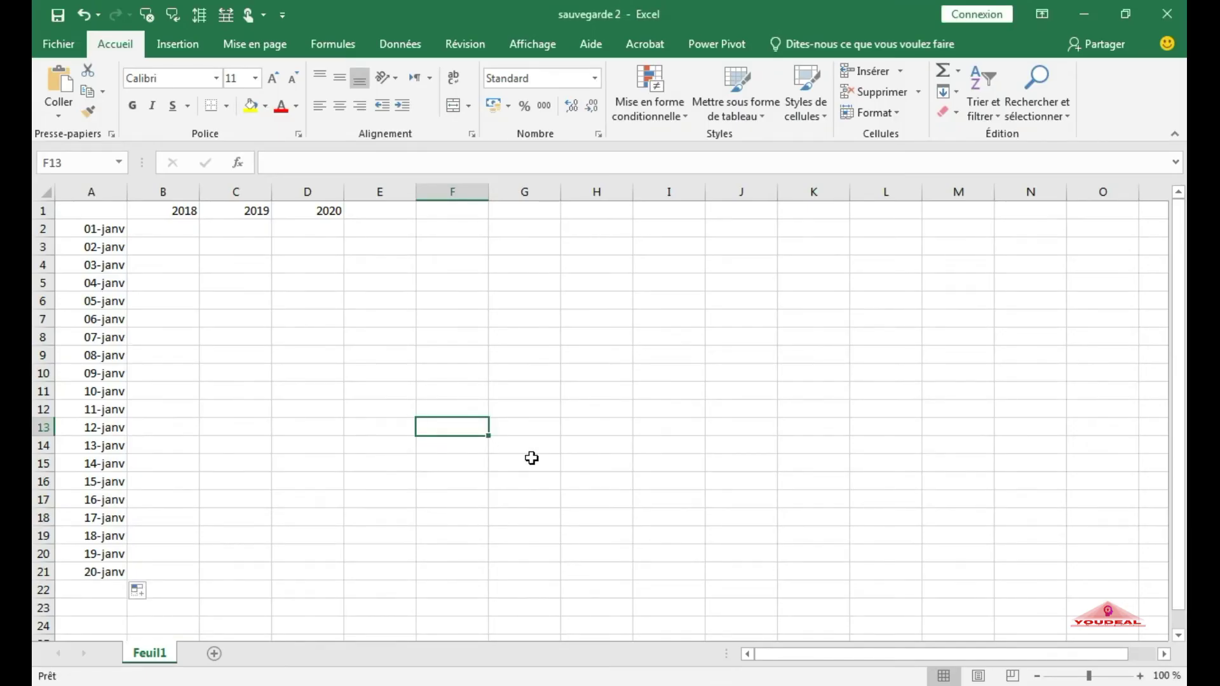
click(532, 458)
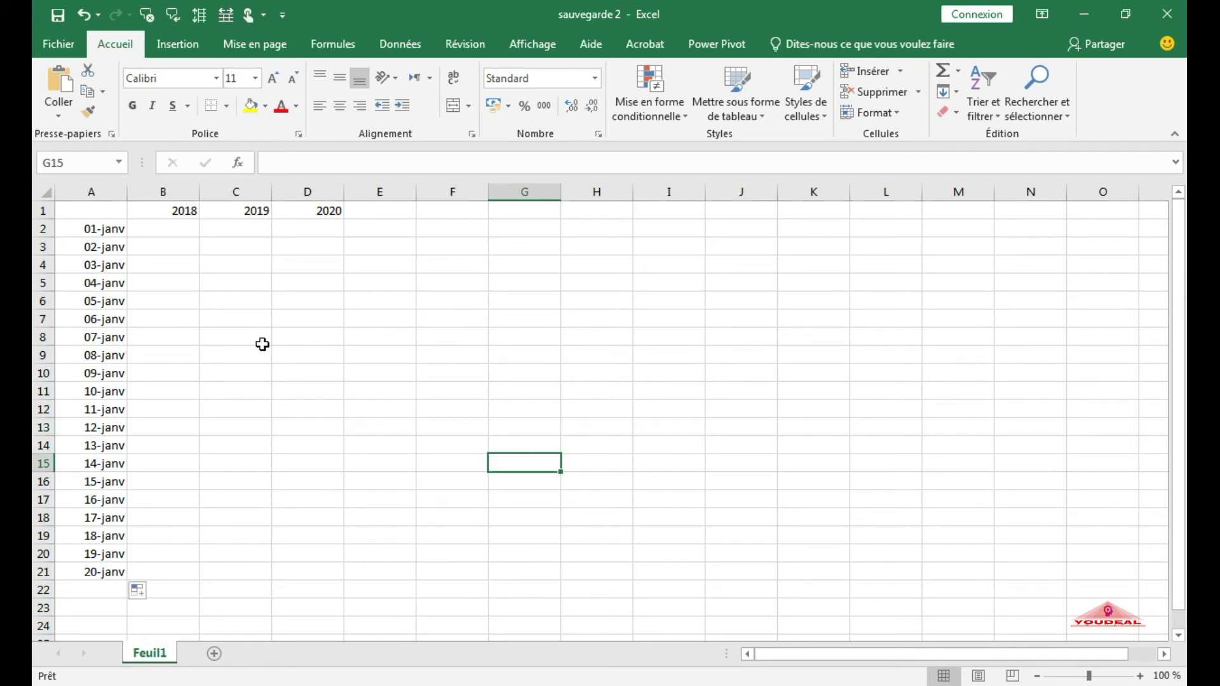
Step: Fill the column A date series from 20-janv down to 25-janv in A26
click(113, 571)
drag(126, 580, 114, 648)
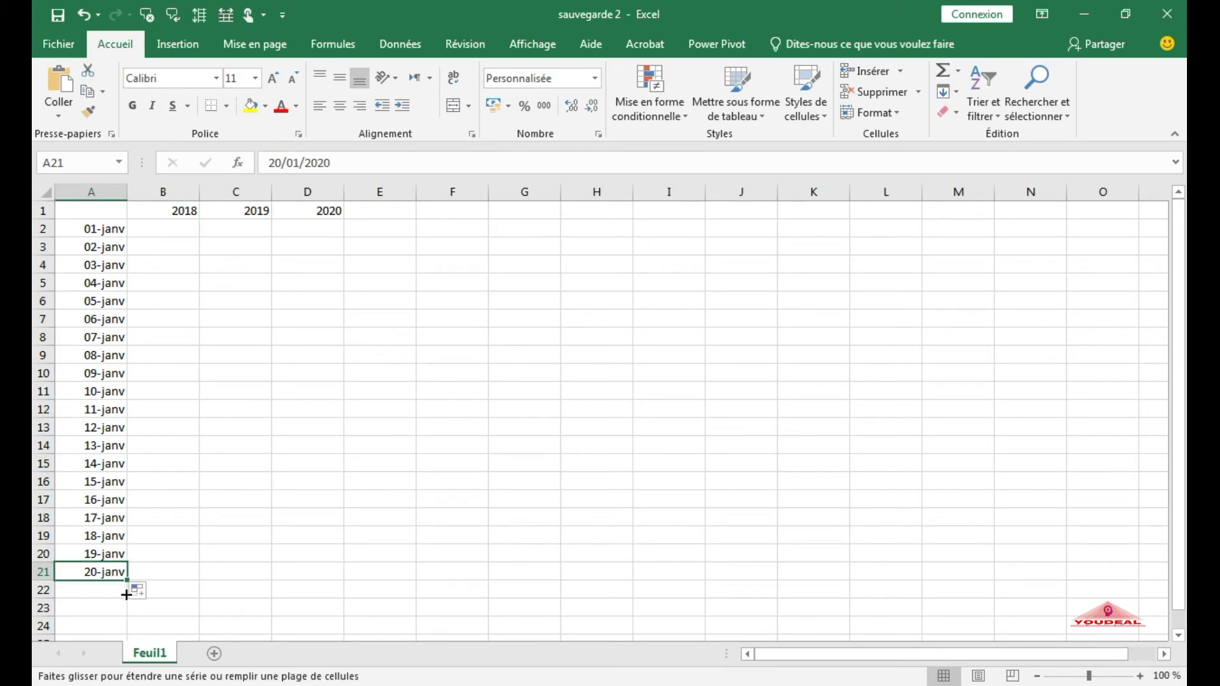
drag(114, 648, 115, 598)
click(269, 515)
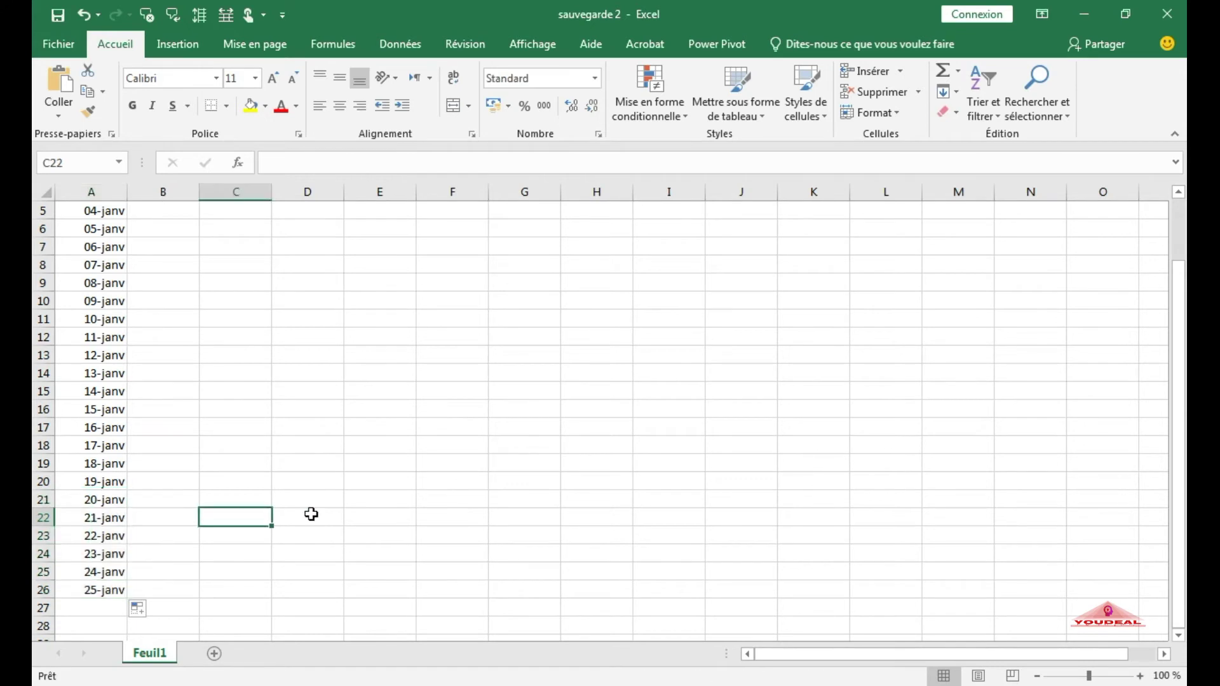
click(362, 411)
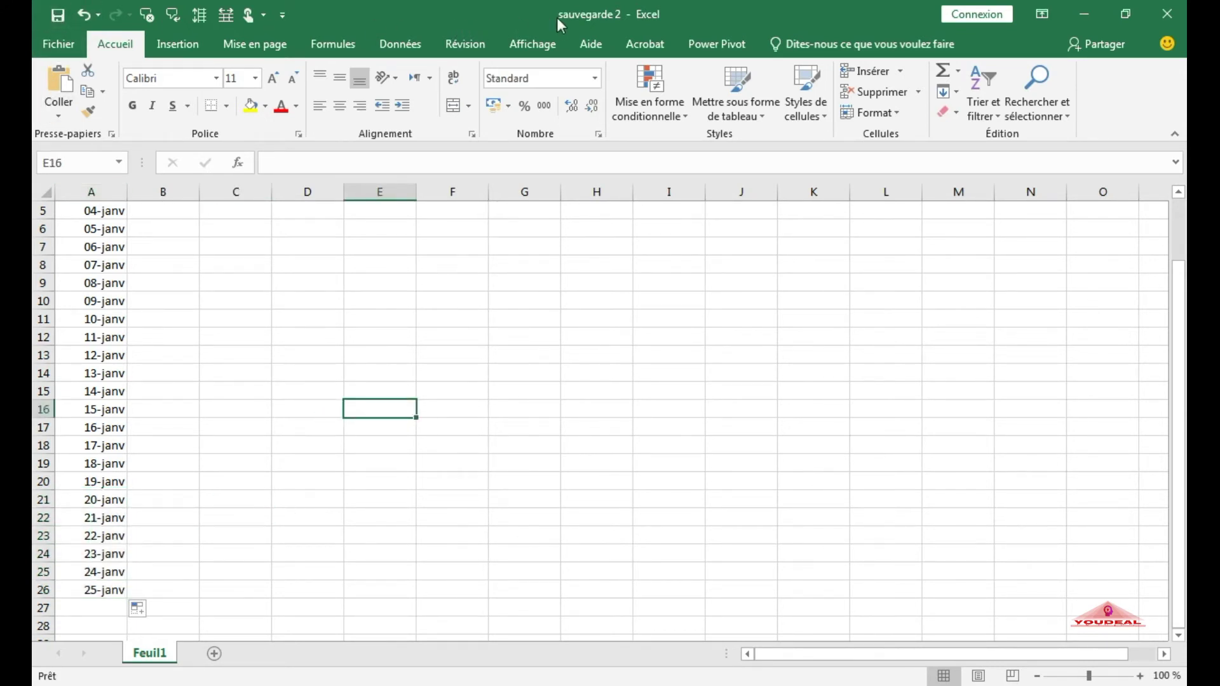
click(66, 50)
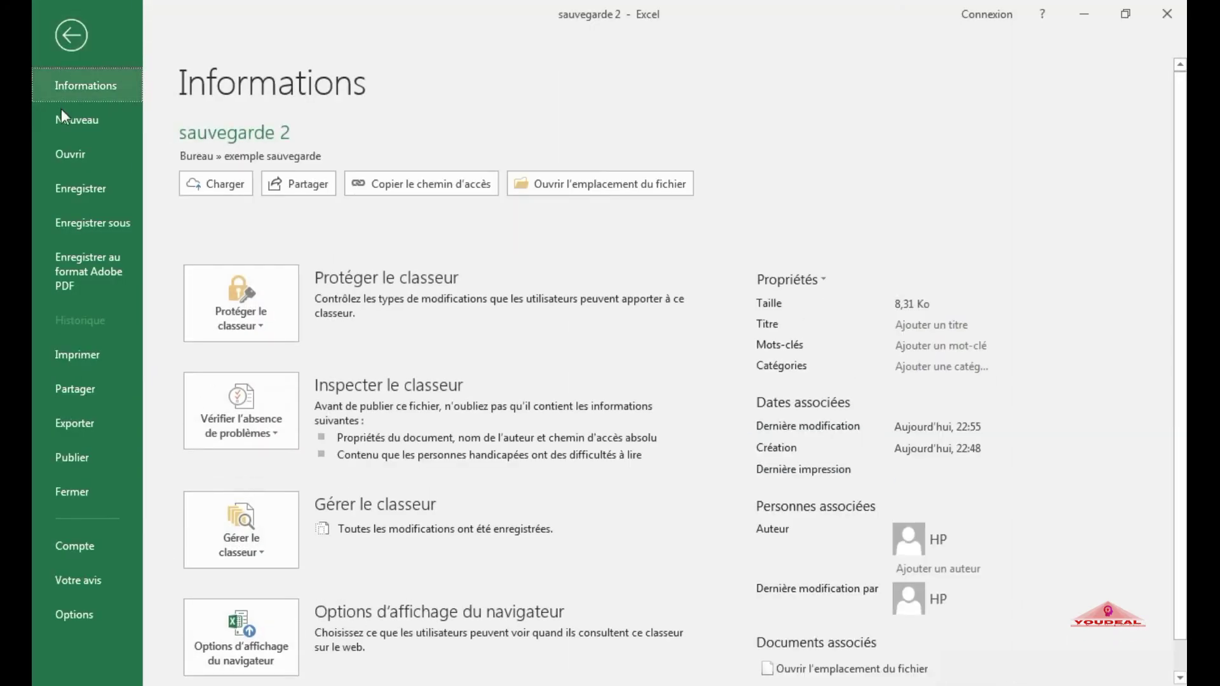
Step: Start Save As in the exemple sauvegarde folder and enter the file name 'sauvegarde 3'
click(62, 224)
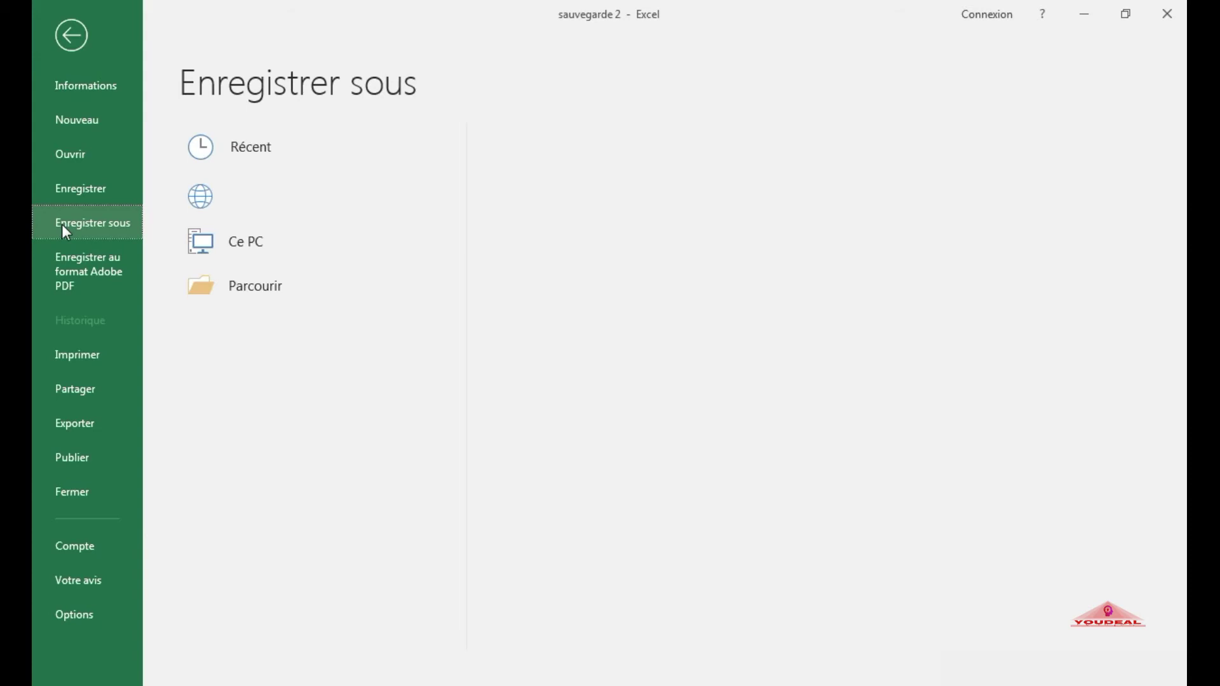
click(241, 336)
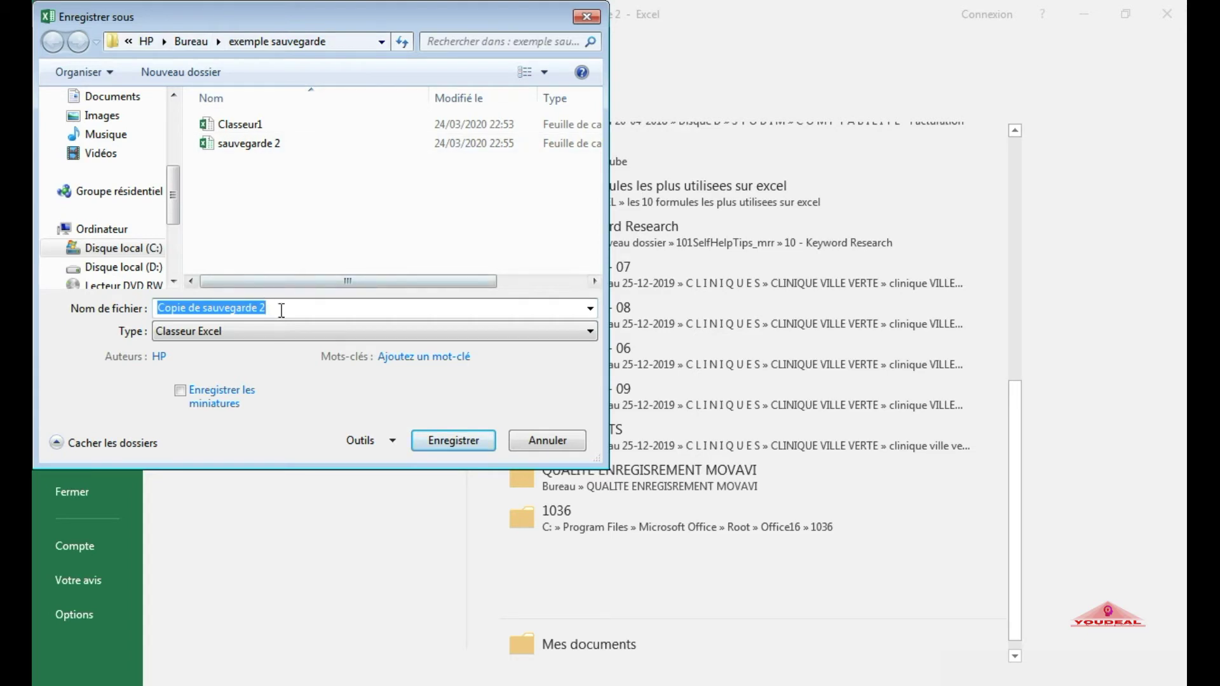
text(sauvegarde )
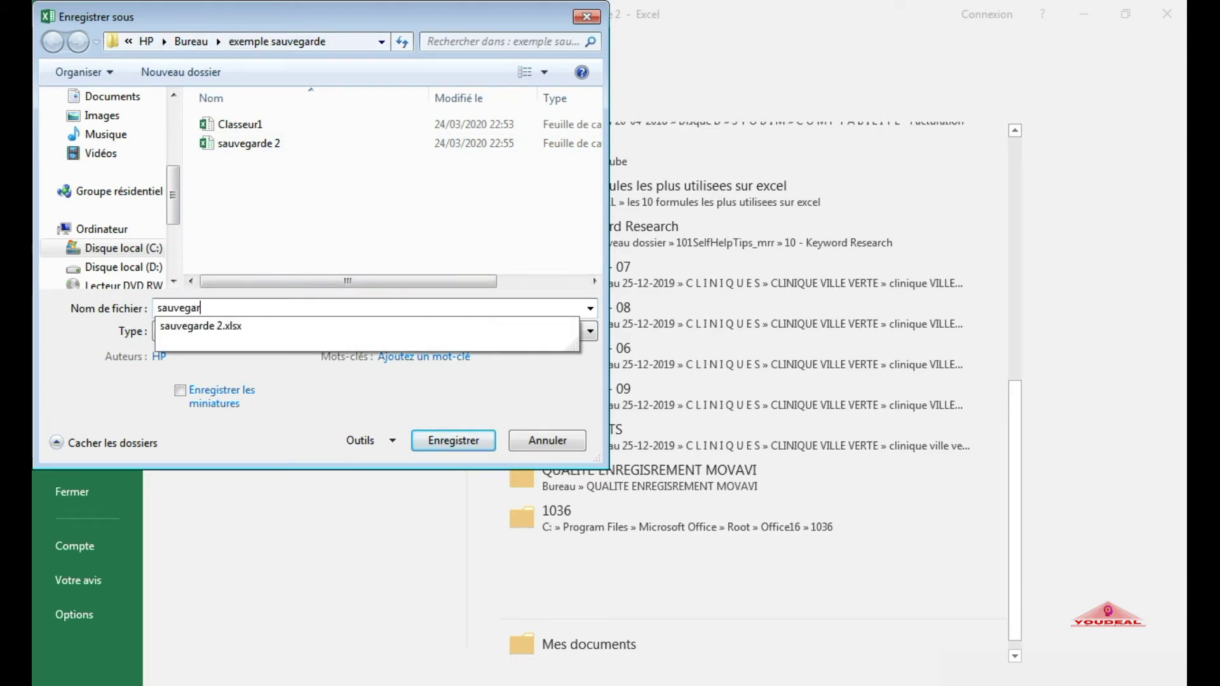
text(3)
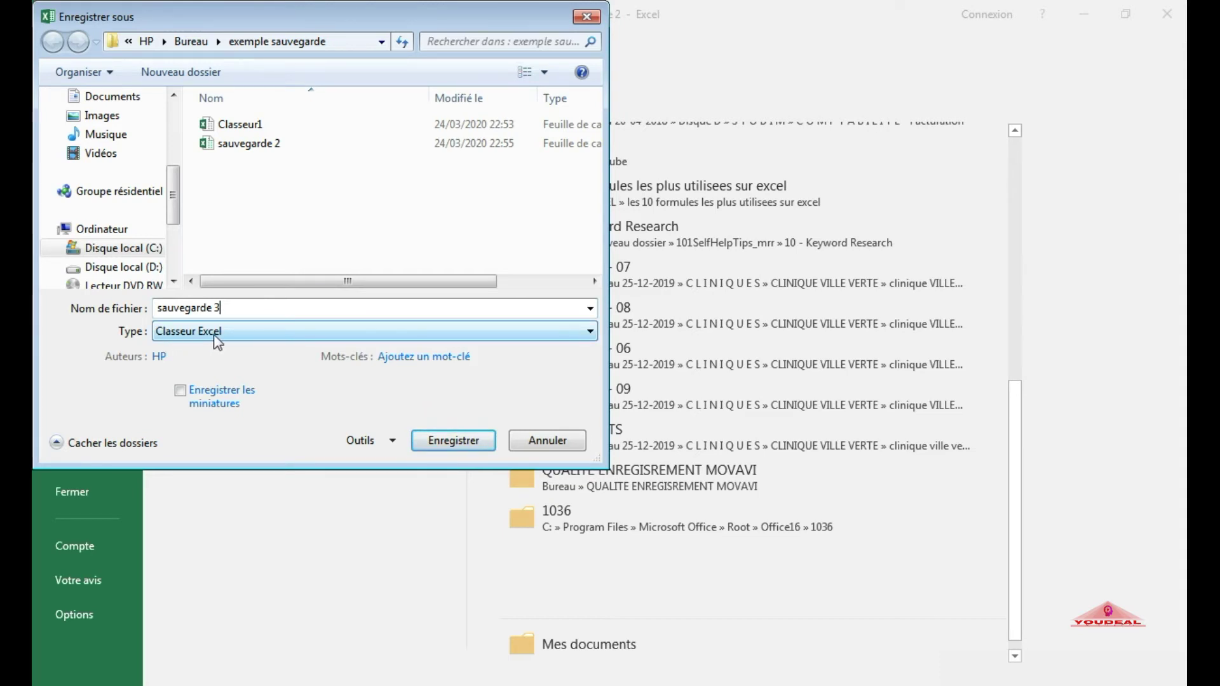
click(590, 332)
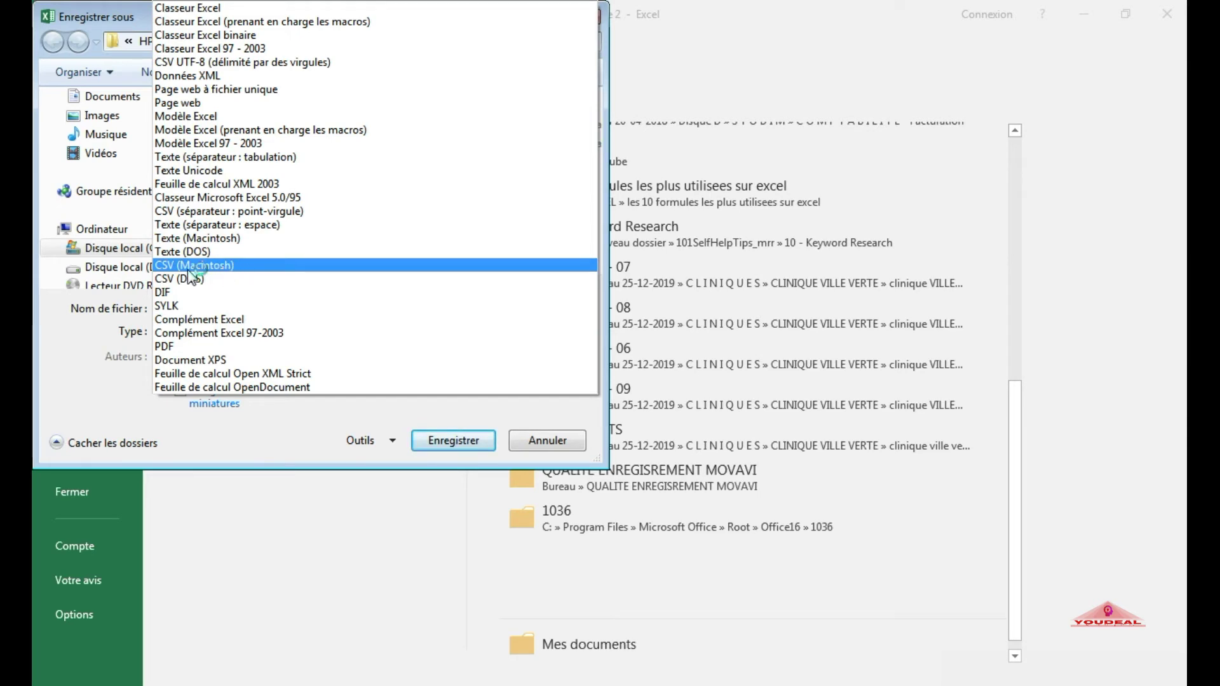
click(220, 240)
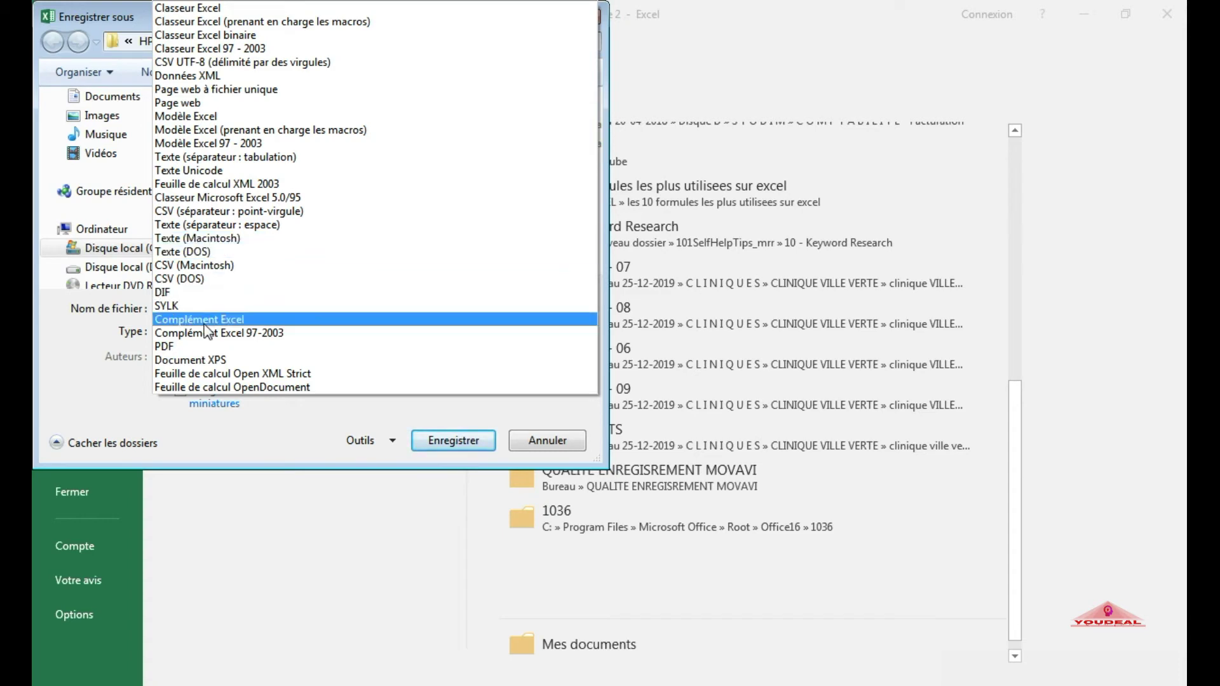
click(198, 349)
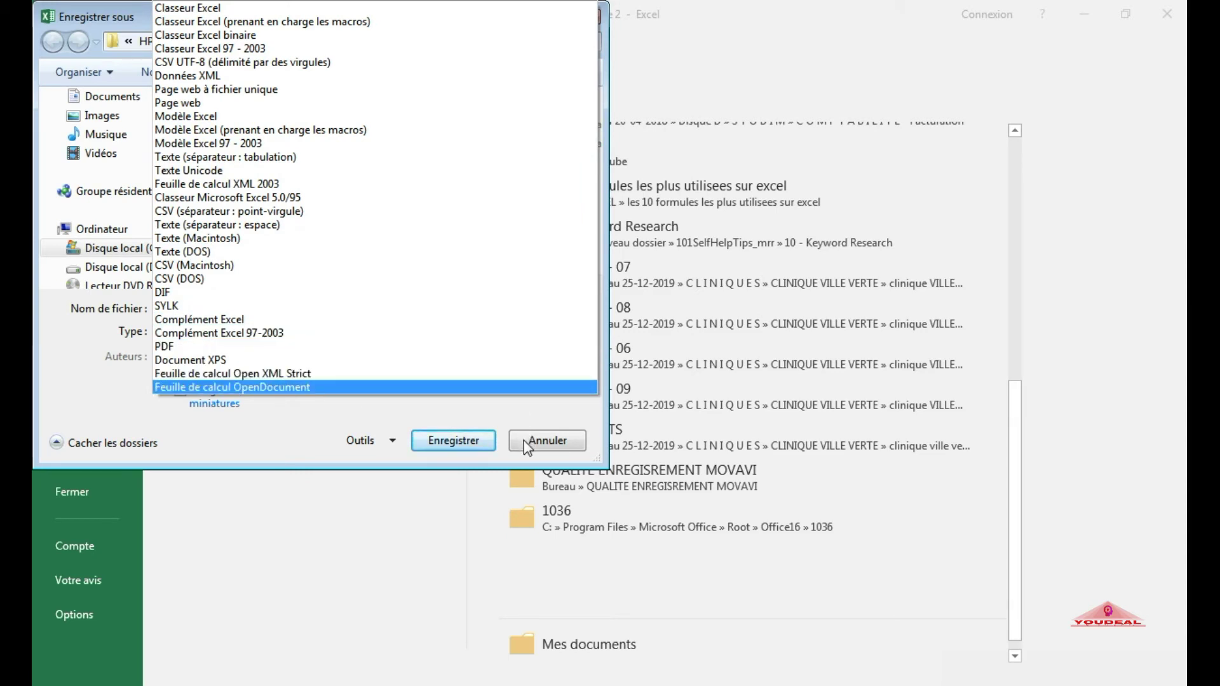
click(250, 8)
click(431, 443)
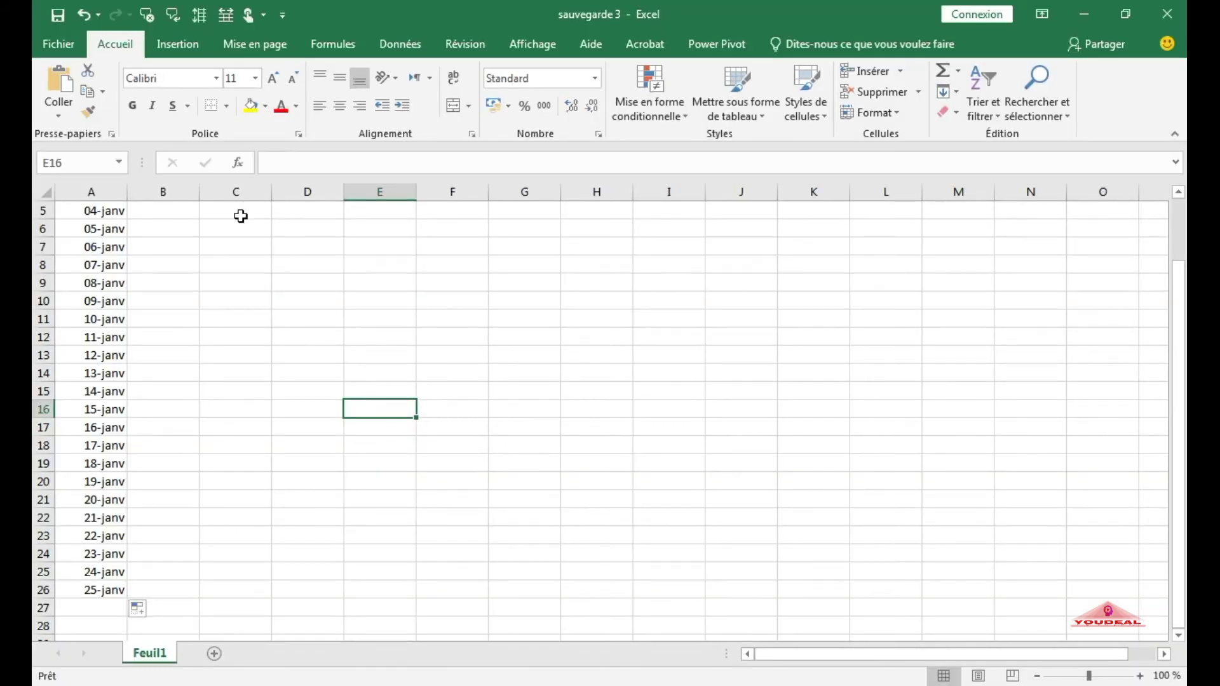
Step: Reopen sauvegarde 3 from the Récent workbooks list
click(46, 40)
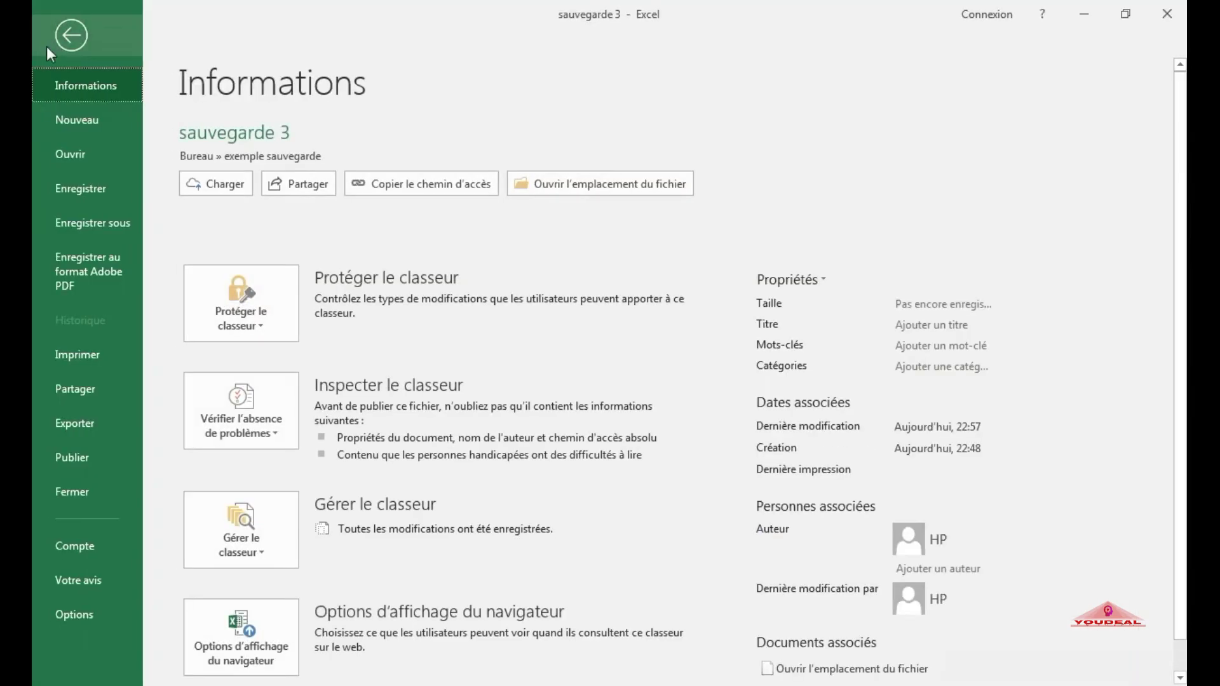
click(74, 161)
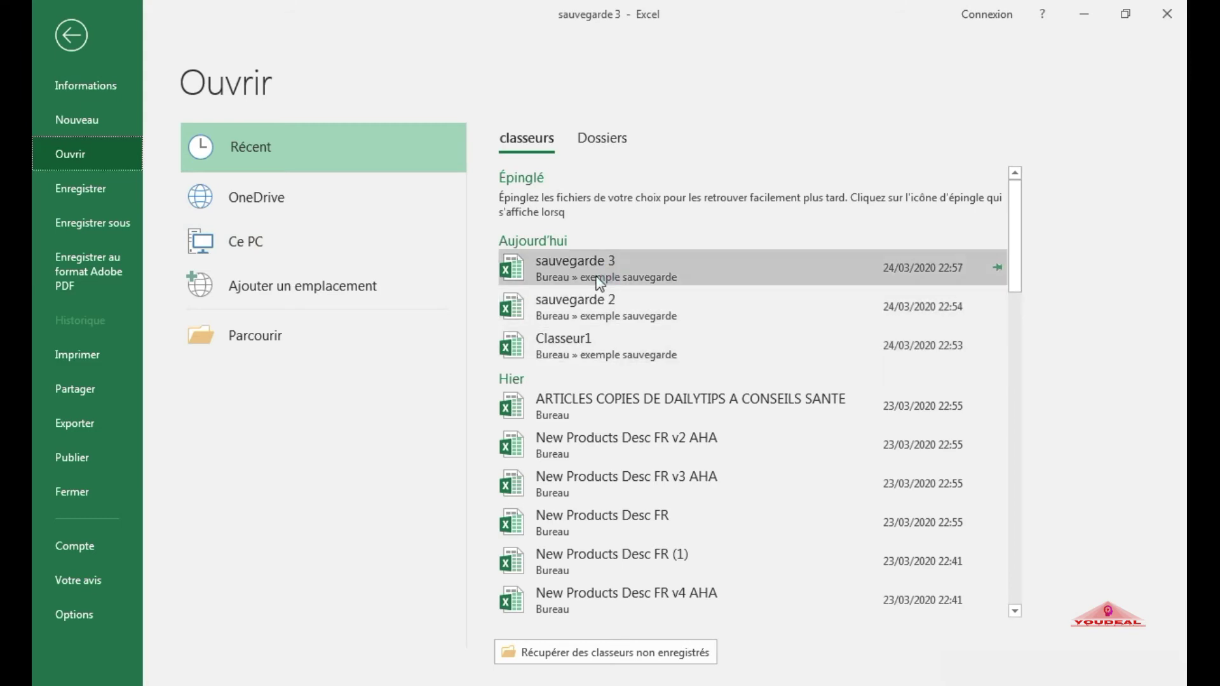
click(597, 277)
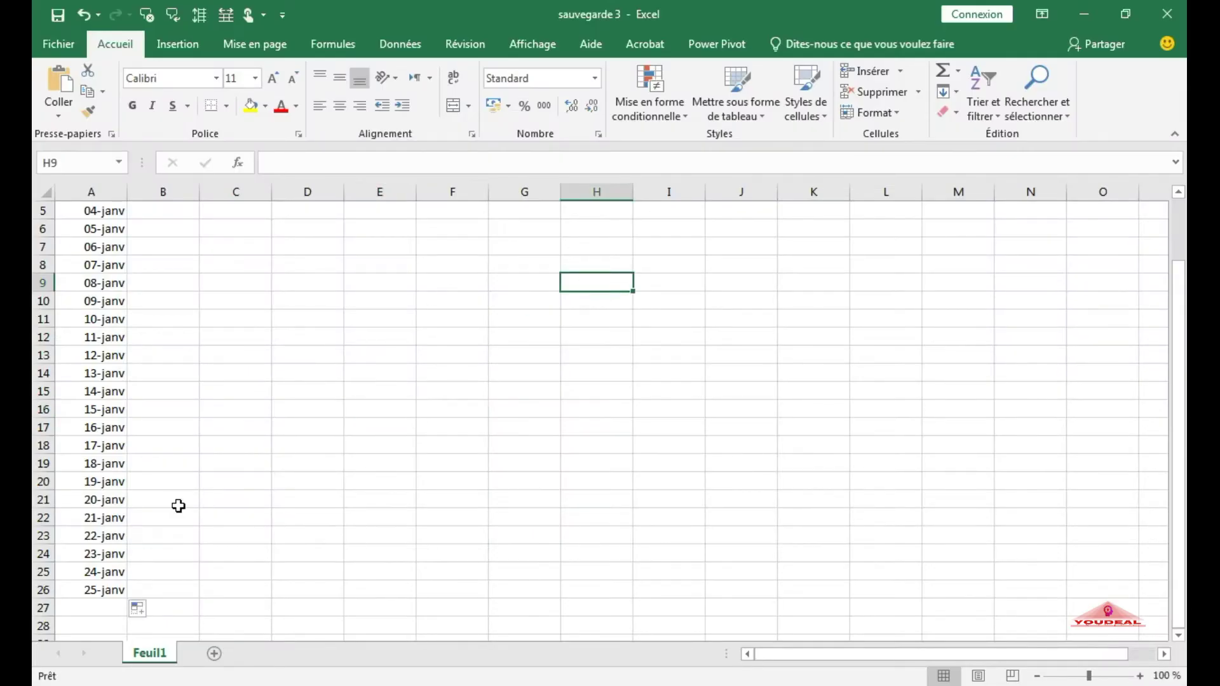
scroll(319, 300, up, 2)
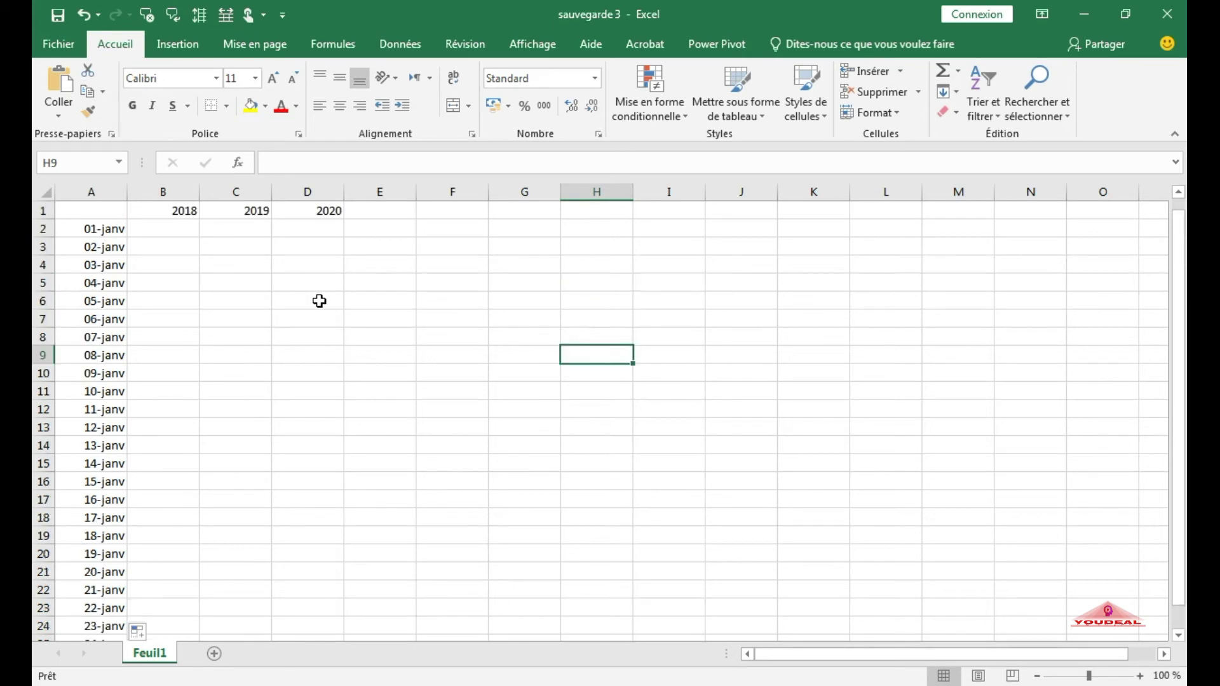
Step: Close the sauvegarde 3 workbook window after a quick look at the sheet
scroll(258, 427, down, 3)
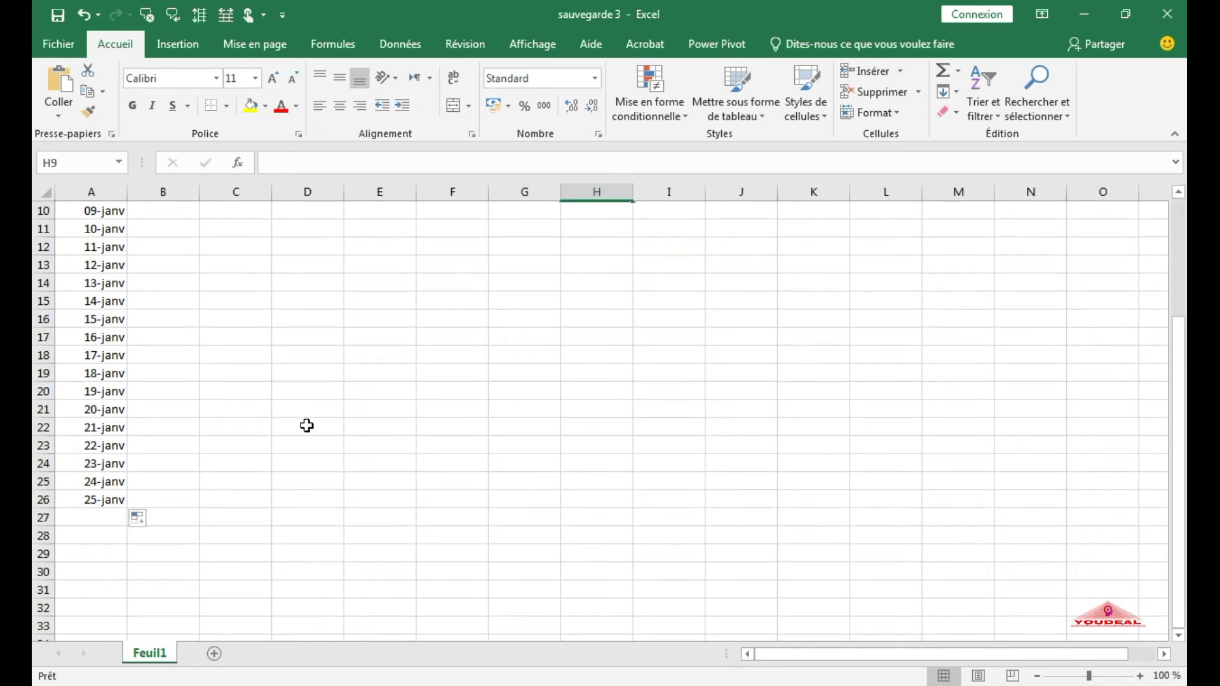
scroll(307, 426, up, 3)
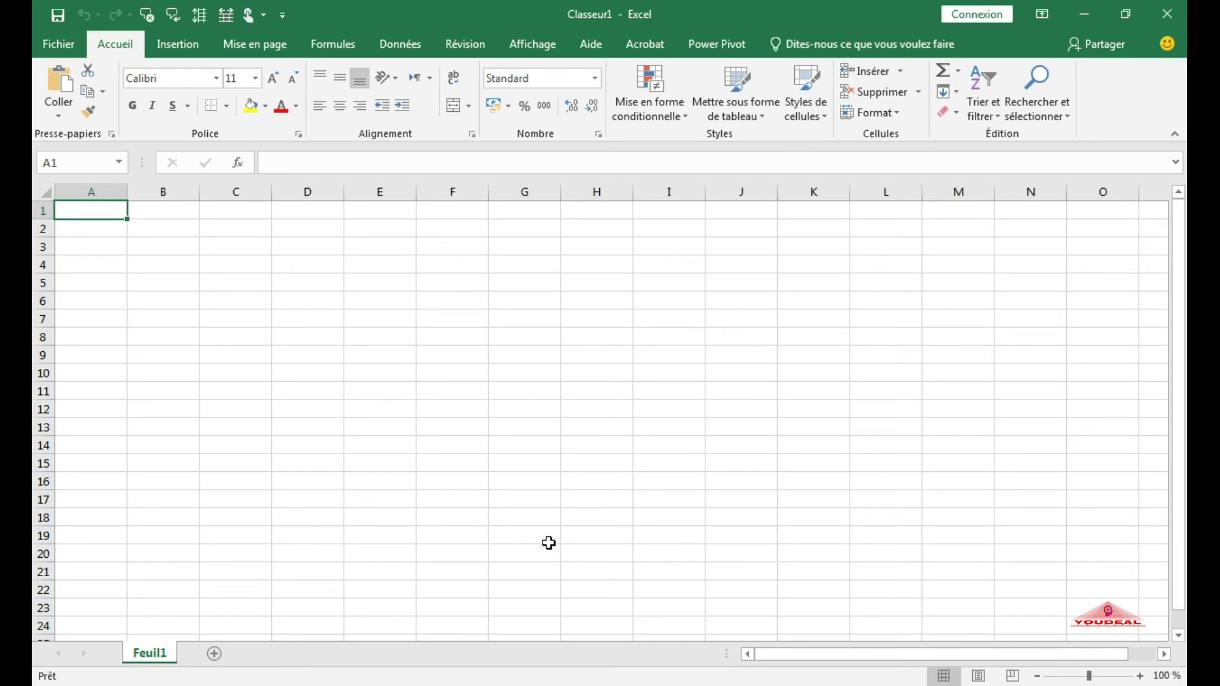
click(1172, 16)
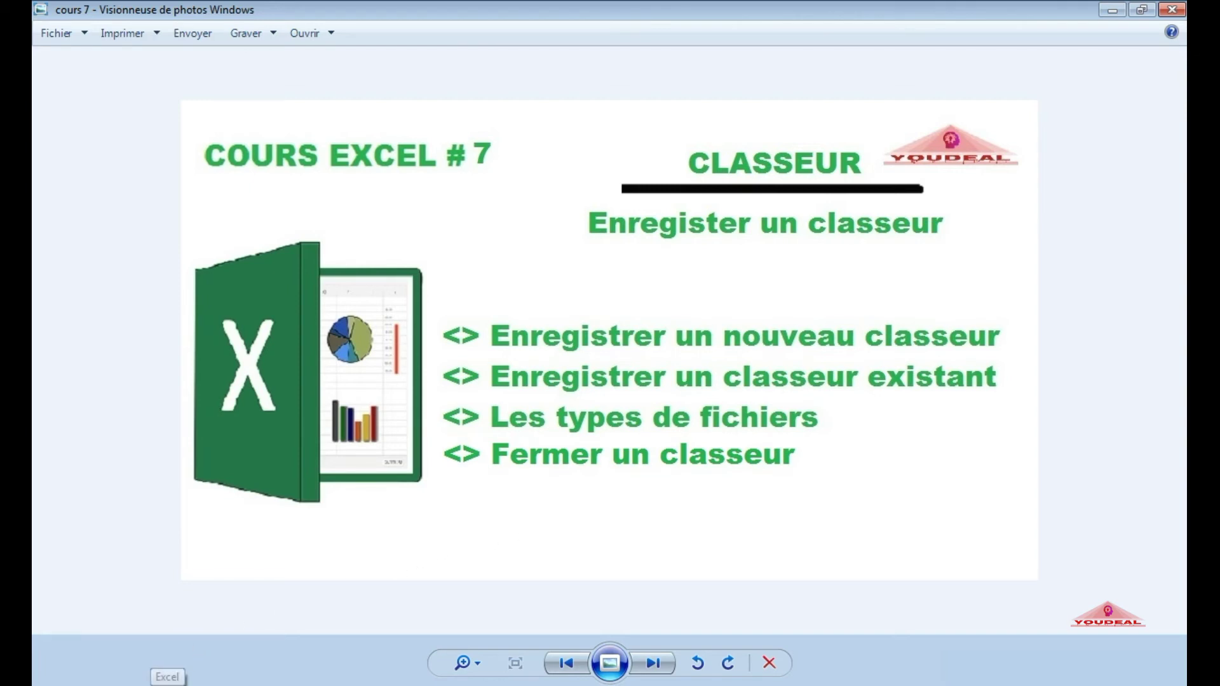
click(168, 683)
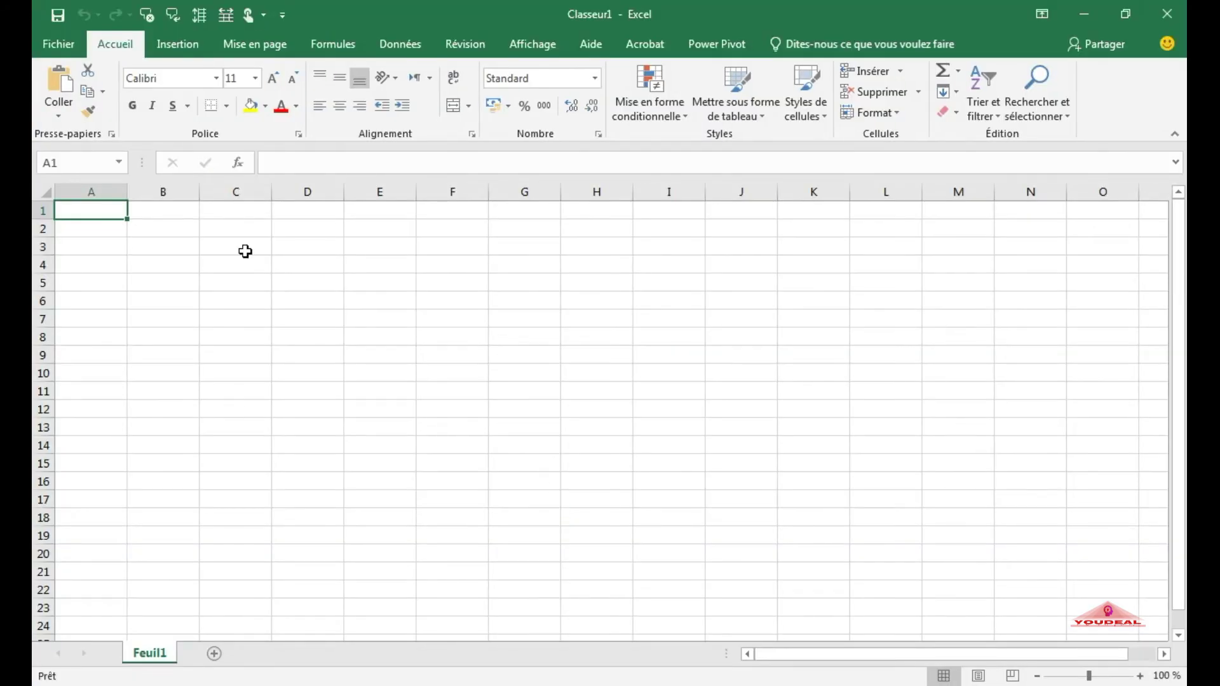
click(232, 284)
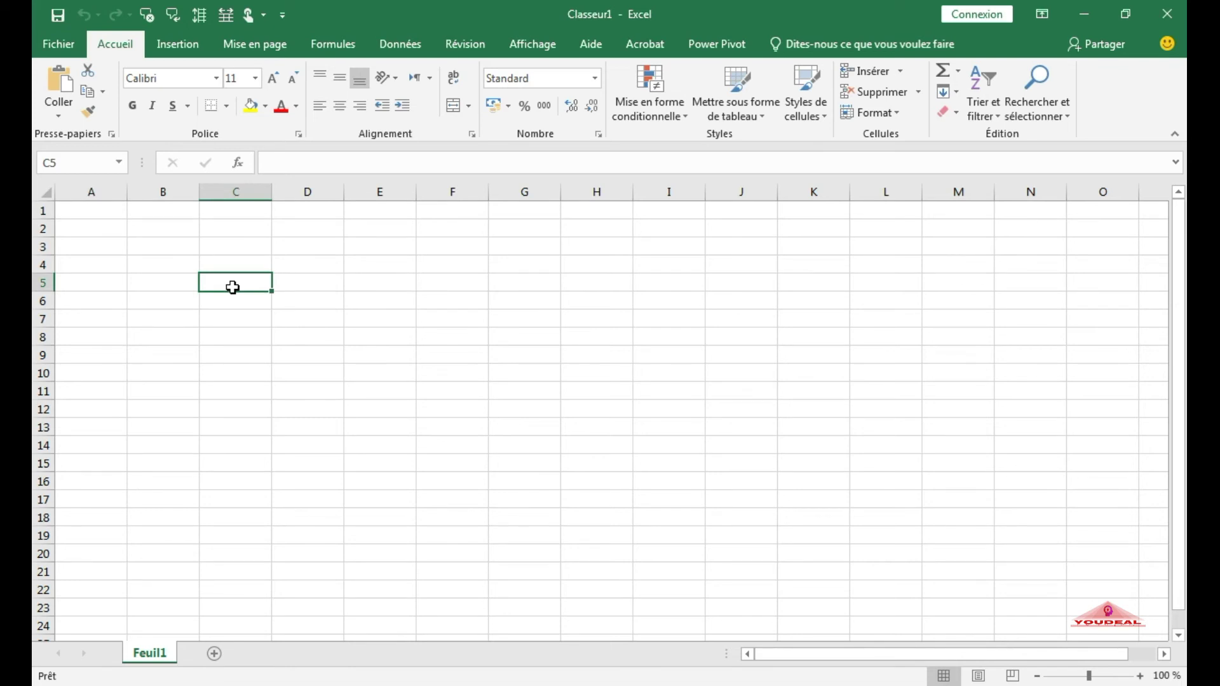
Step: Enter 'hjjhyhgt' in C5, attempt to close Classeur1, then cancel to keep it open
text(hjjhyhgt)
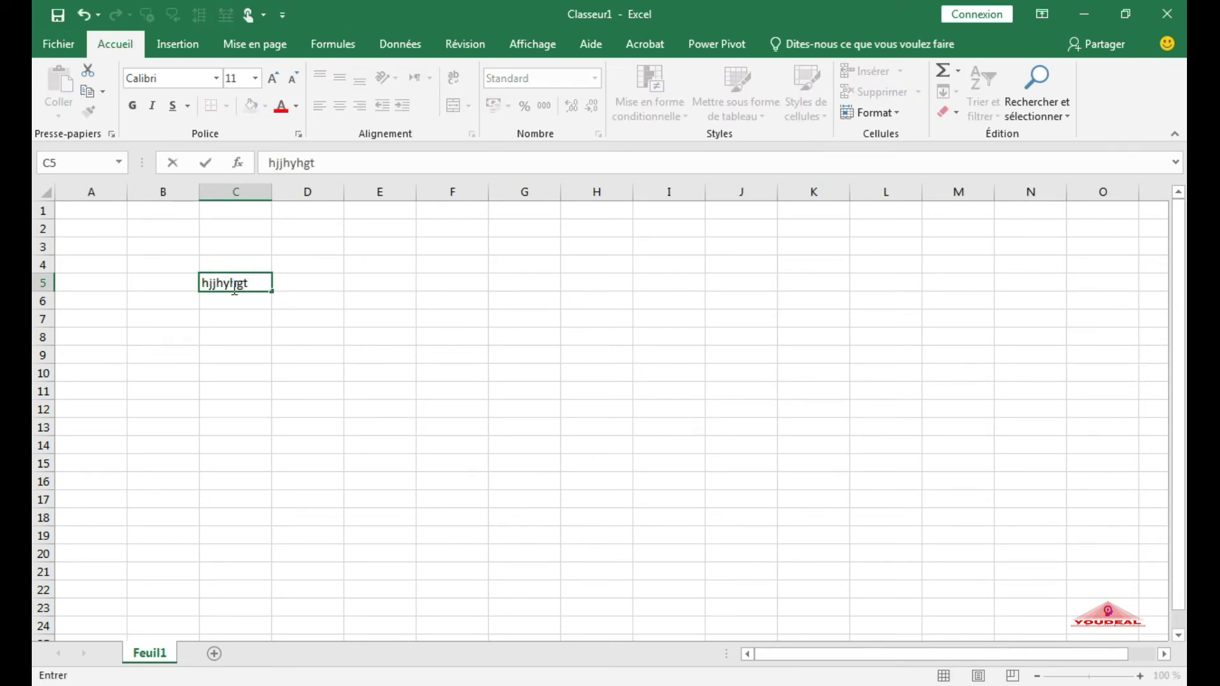
click(334, 315)
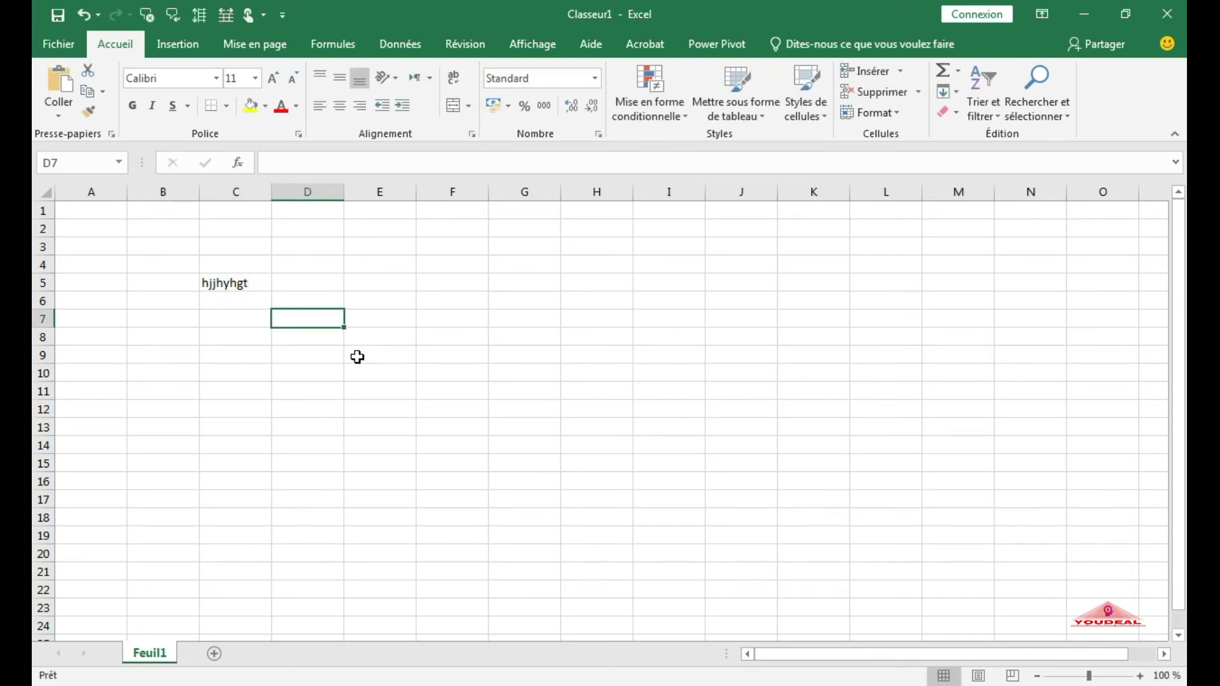
click(1169, 15)
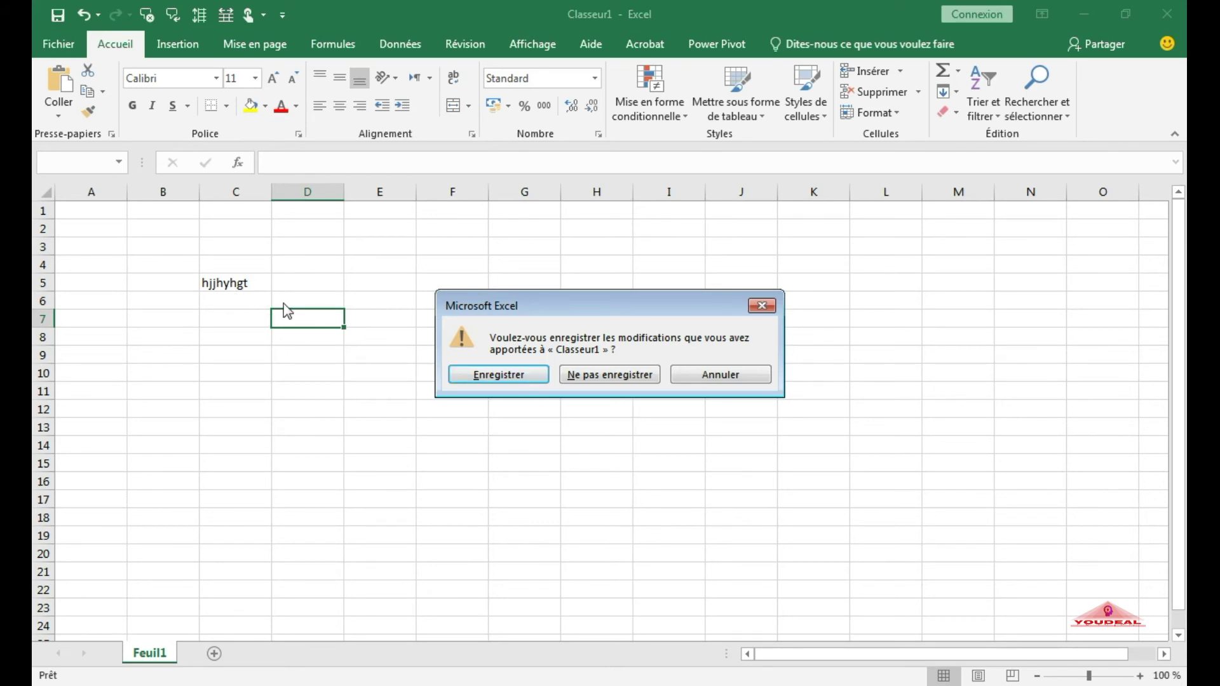
click(766, 381)
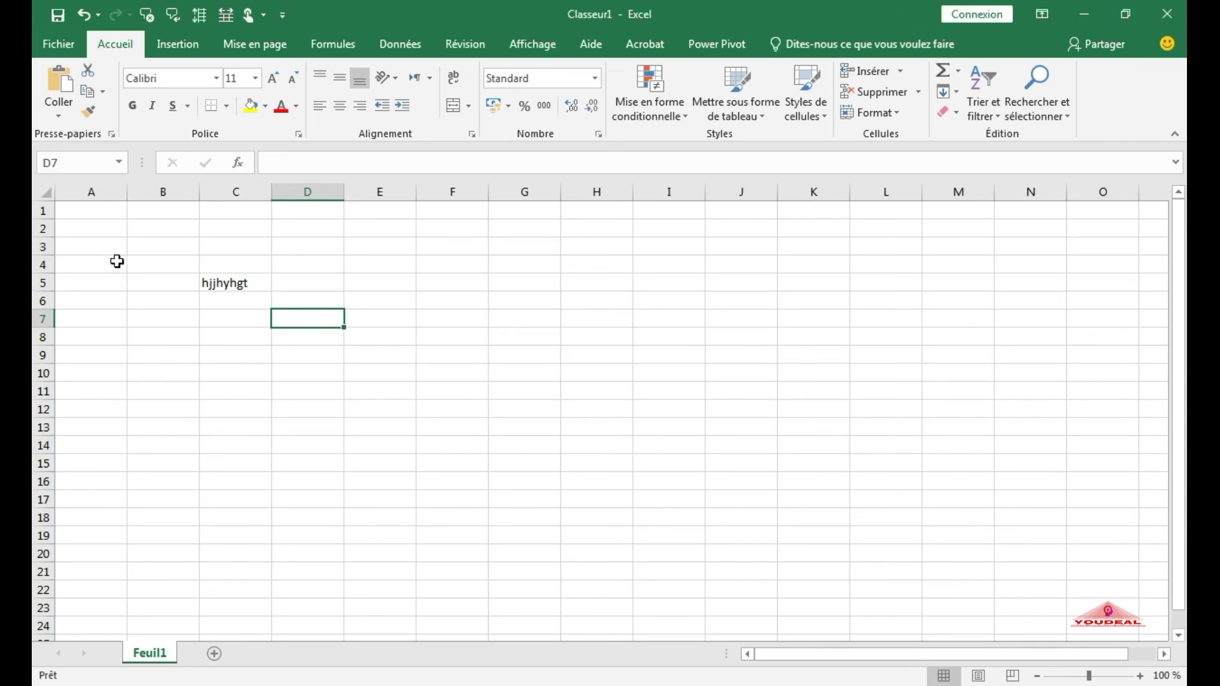
Step: Close Classeur1 via Fichier > Fermer, choosing Ne pas enregistrer to discard changes
click(60, 45)
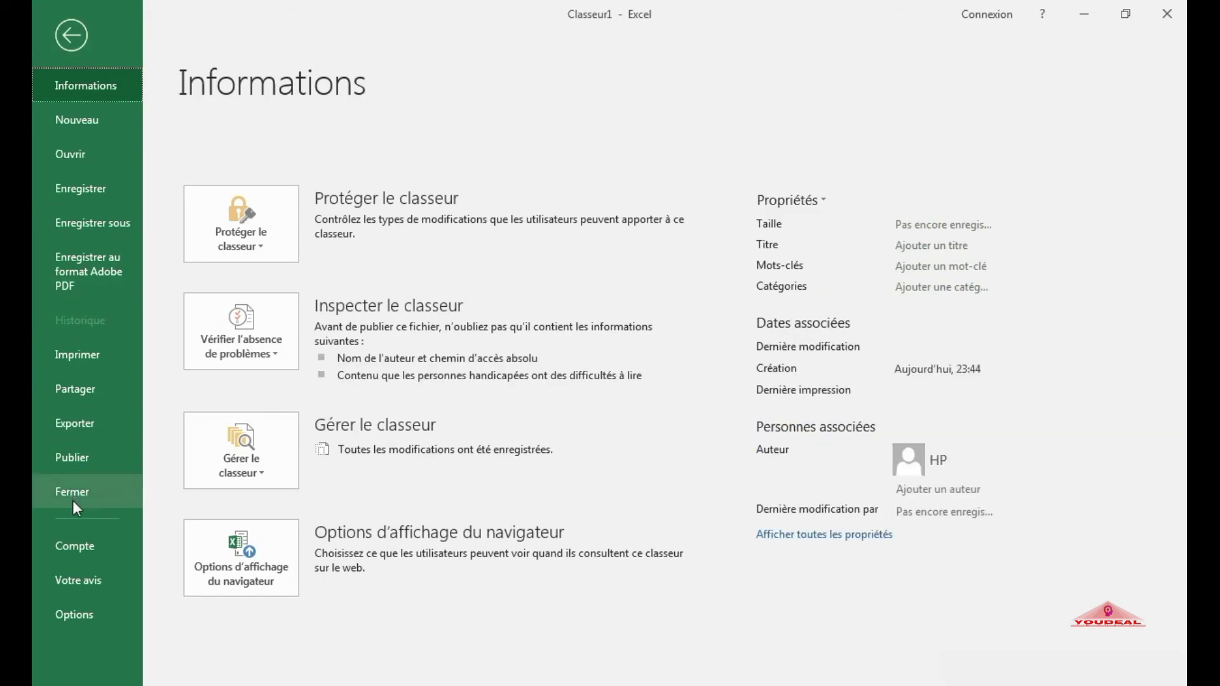
click(72, 501)
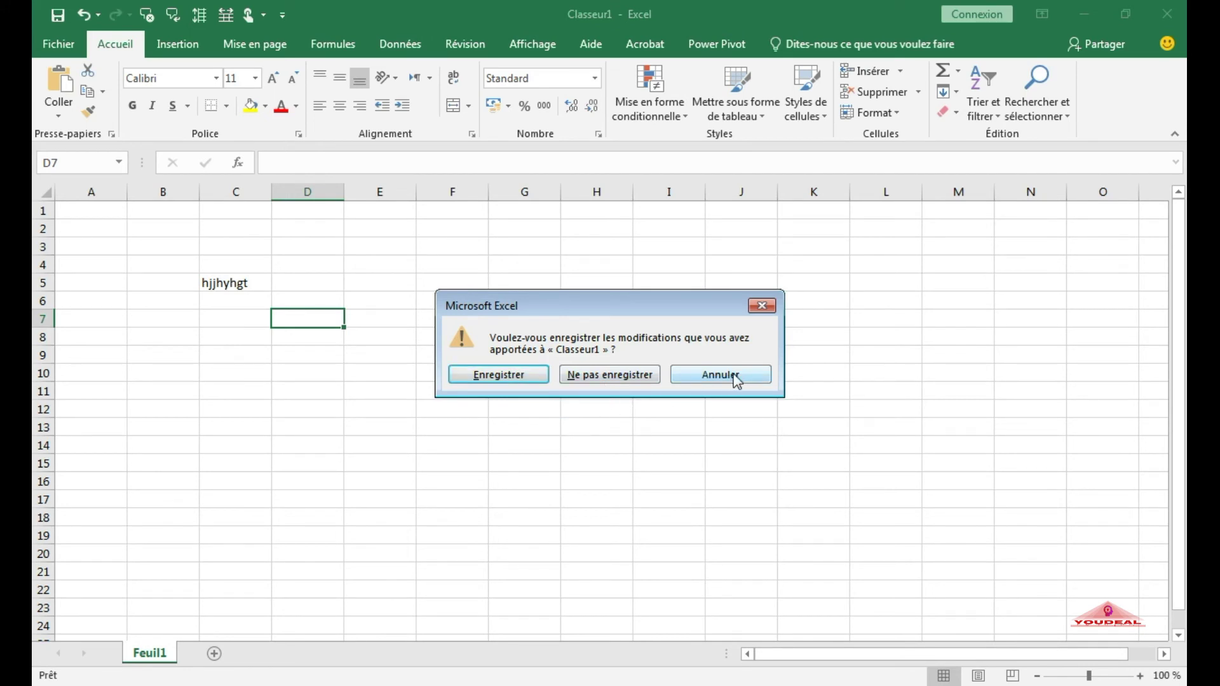
click(649, 374)
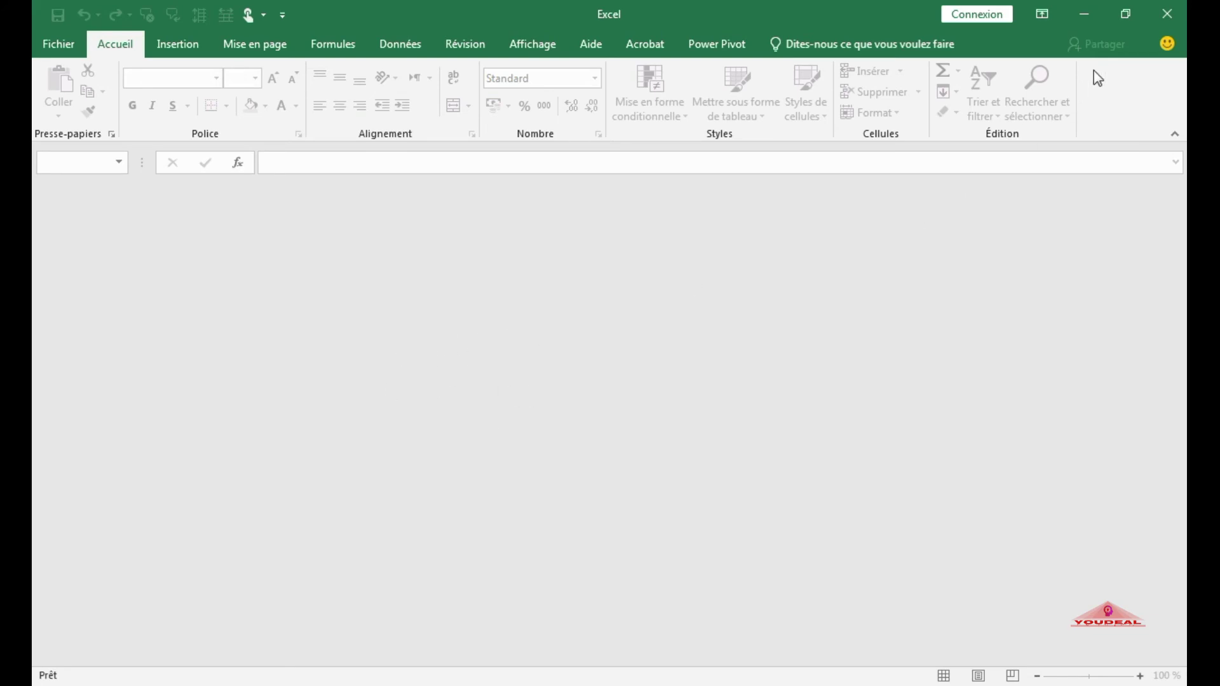
Step: In a fresh blank workbook enter 'jnnhgm' in G12, then try closing and cancel the prompt
click(1169, 14)
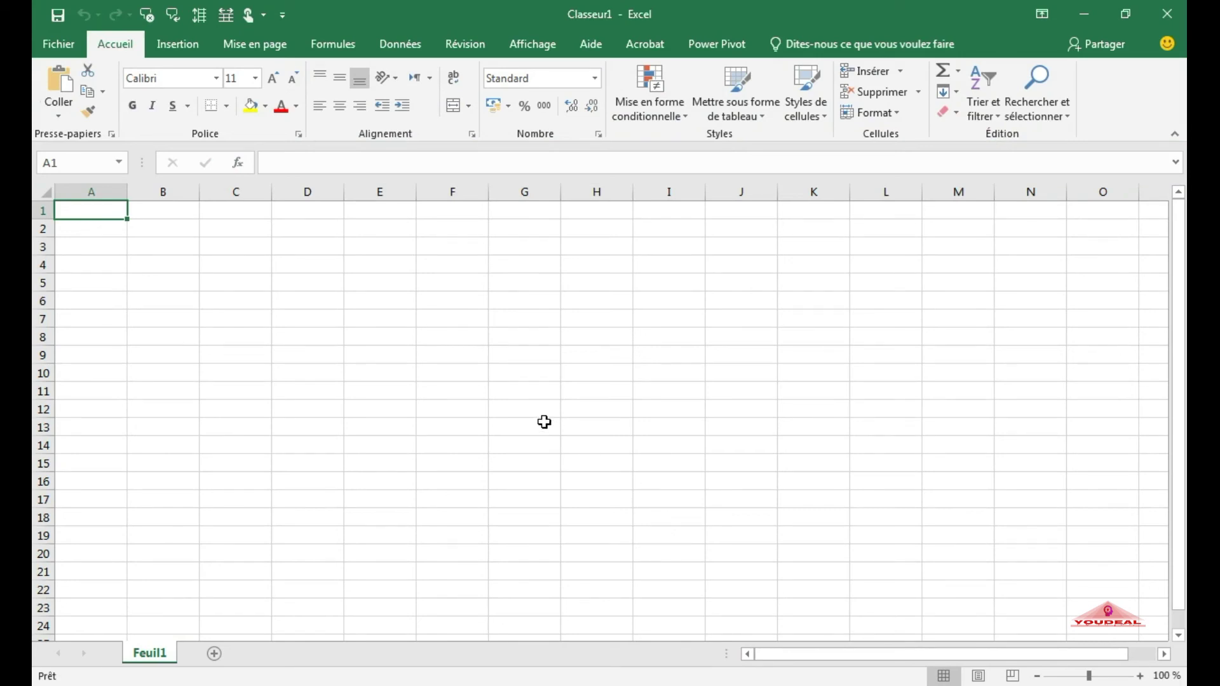
click(538, 412)
text(jnnhgm)
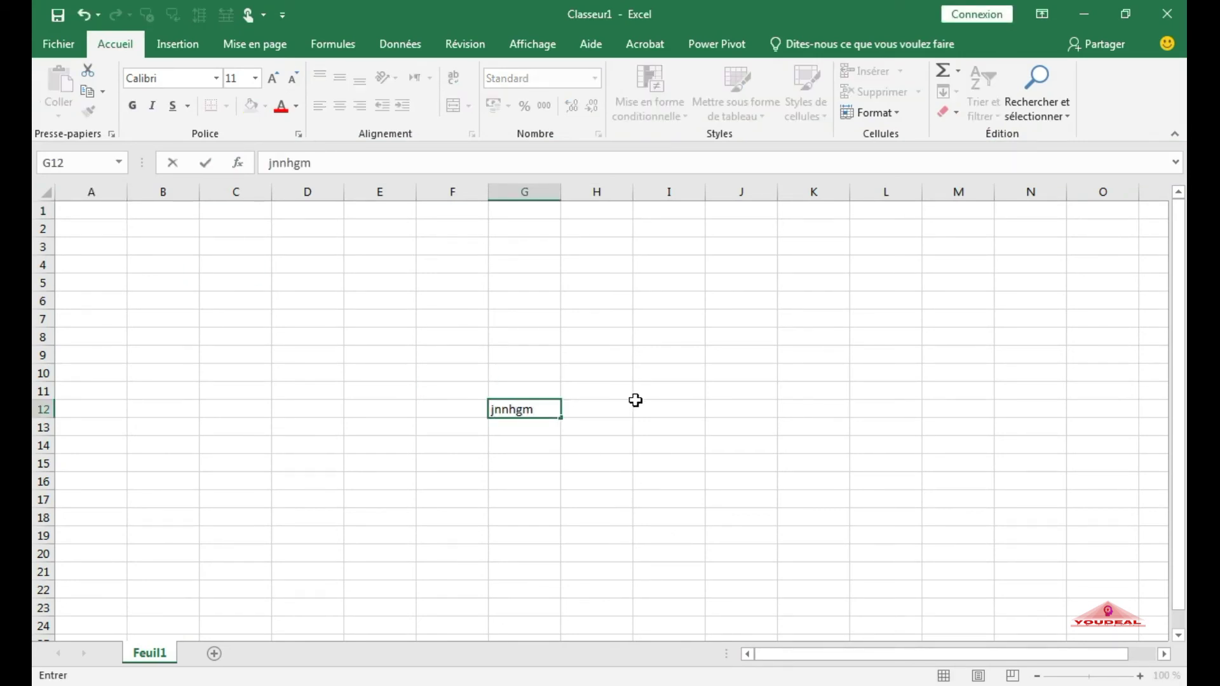
click(636, 405)
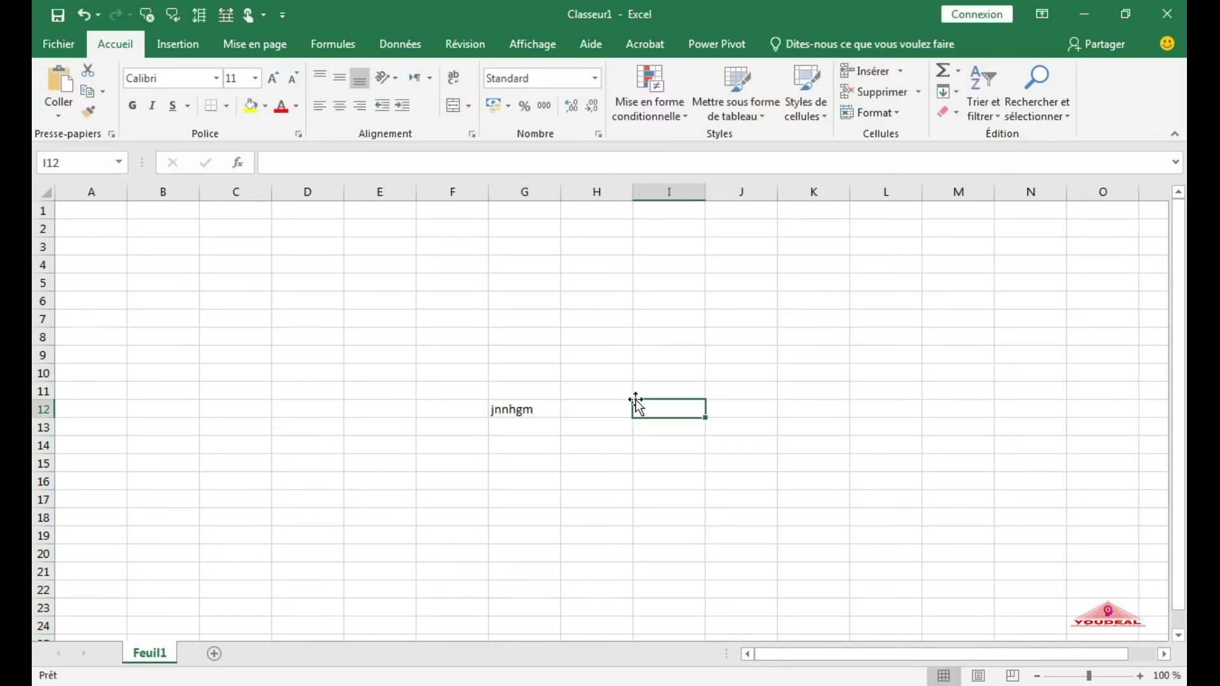
click(1164, 17)
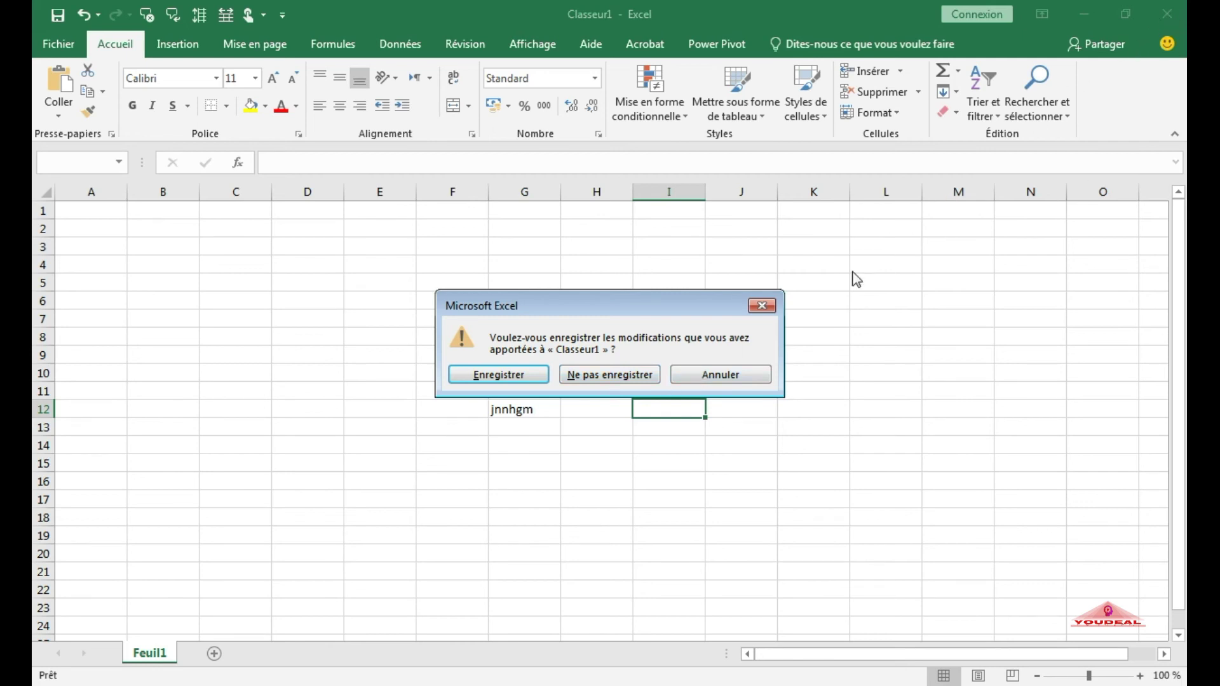
click(734, 376)
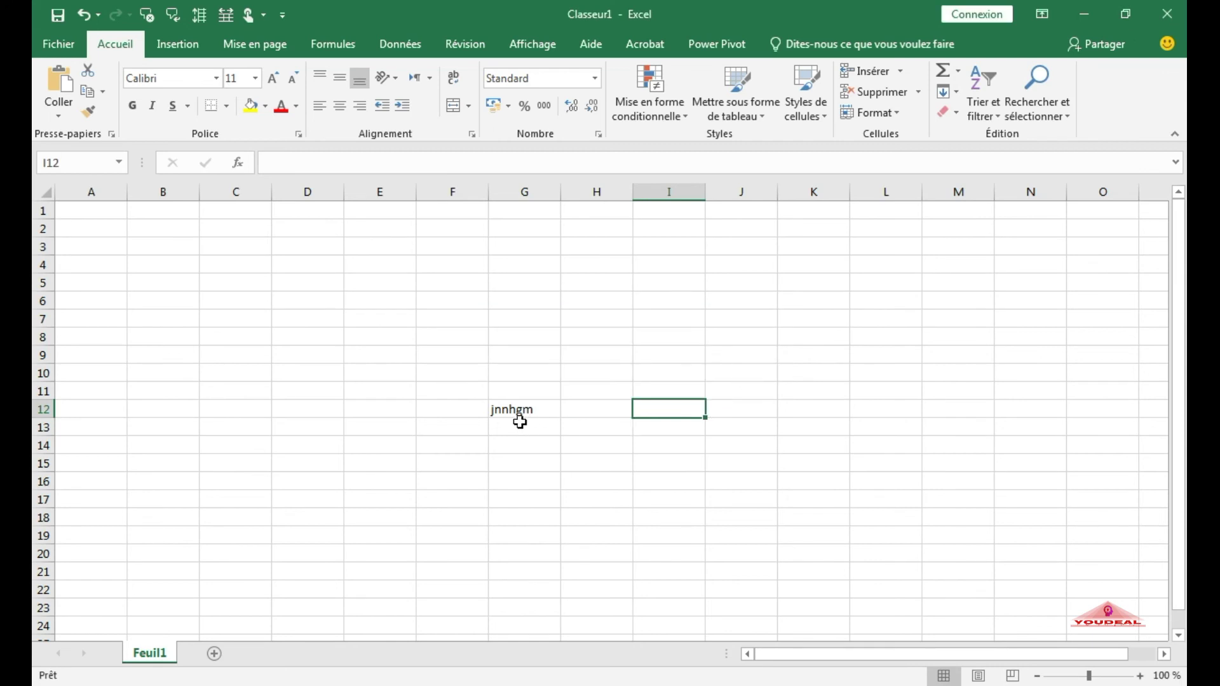
click(556, 376)
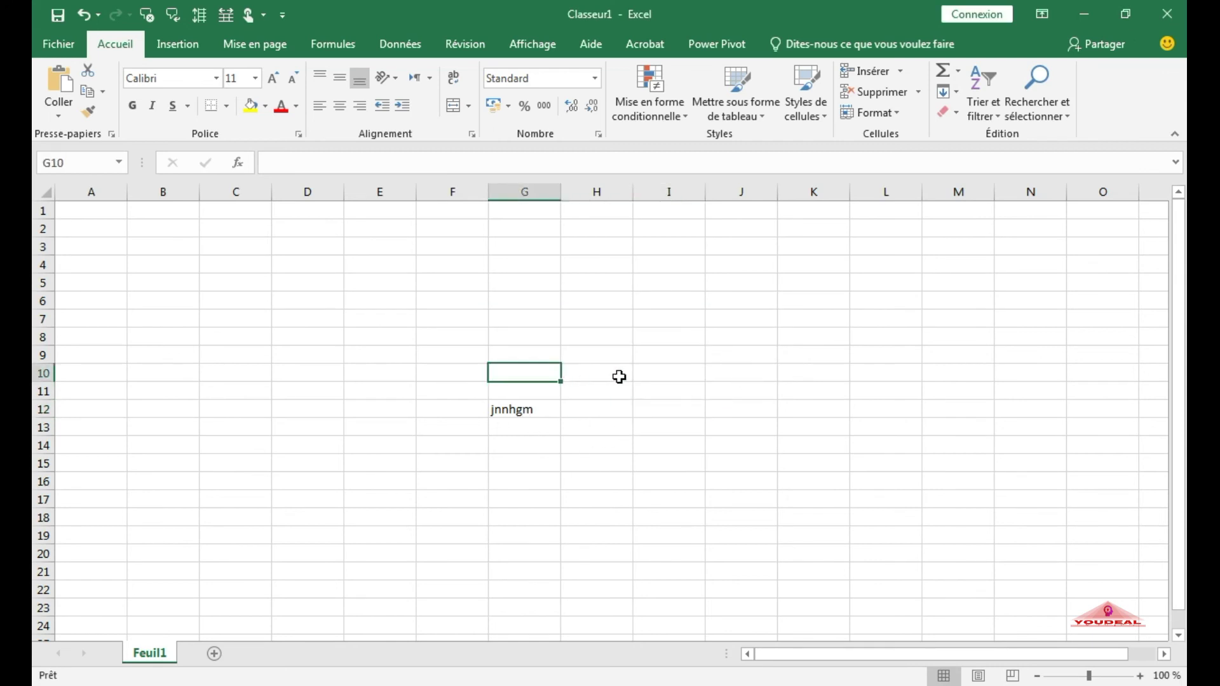
click(625, 377)
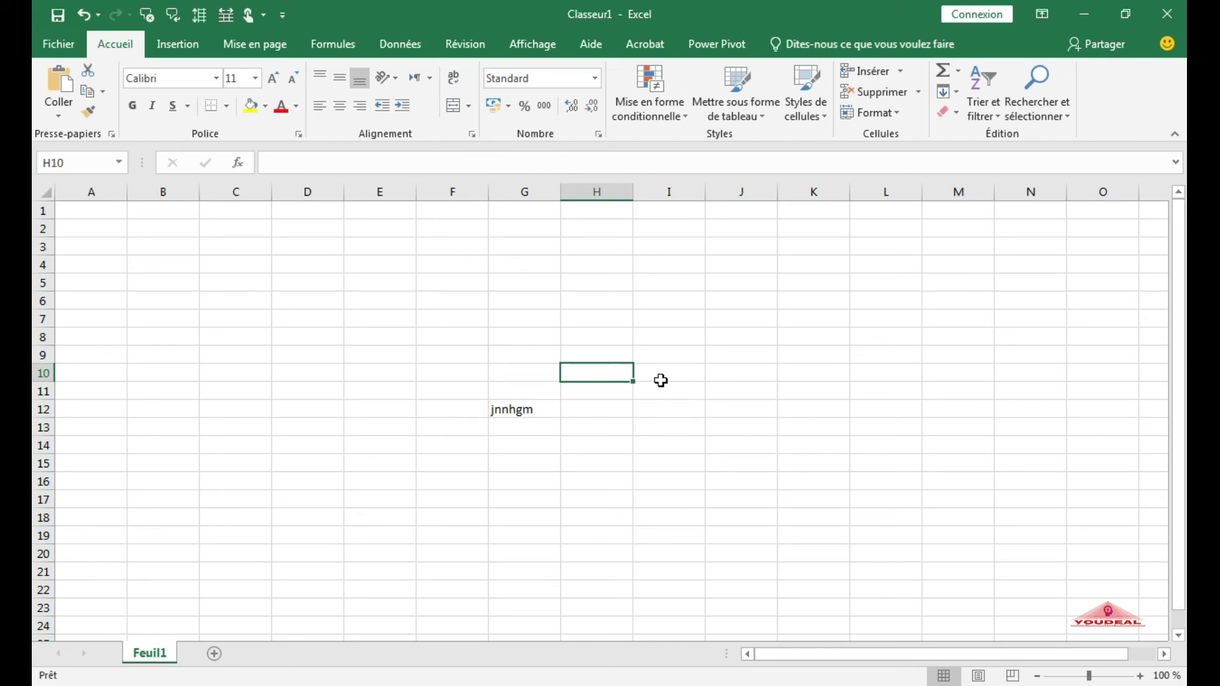
key(alt+F4)
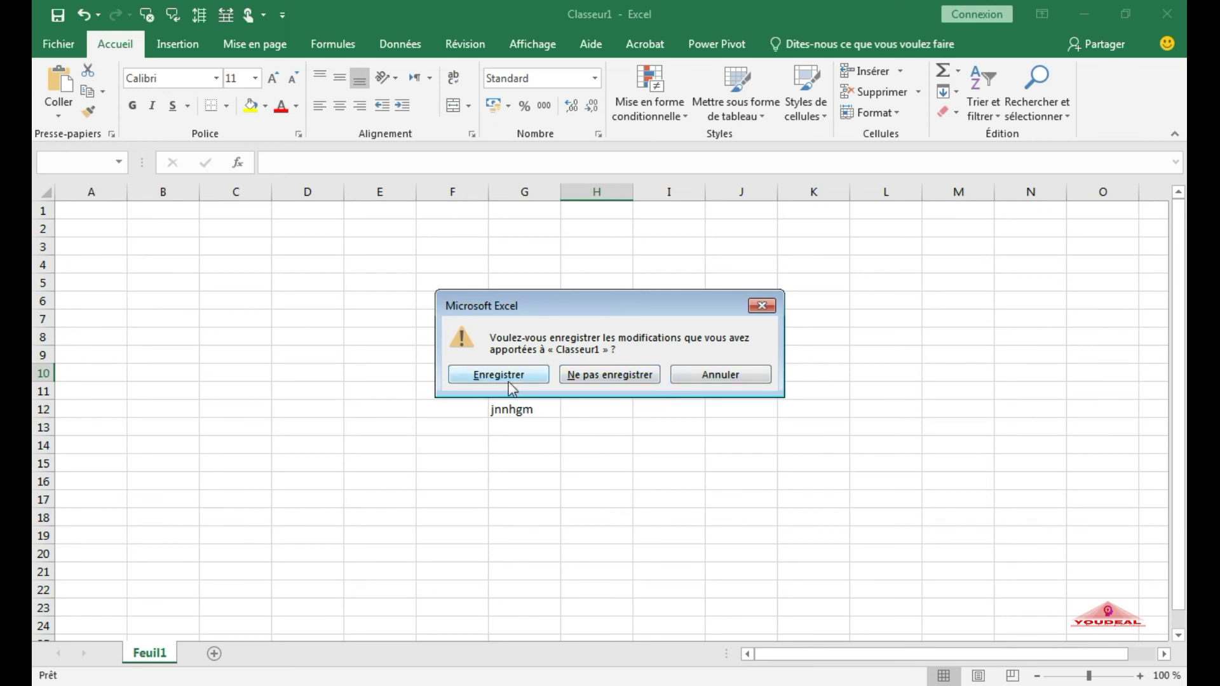
click(702, 377)
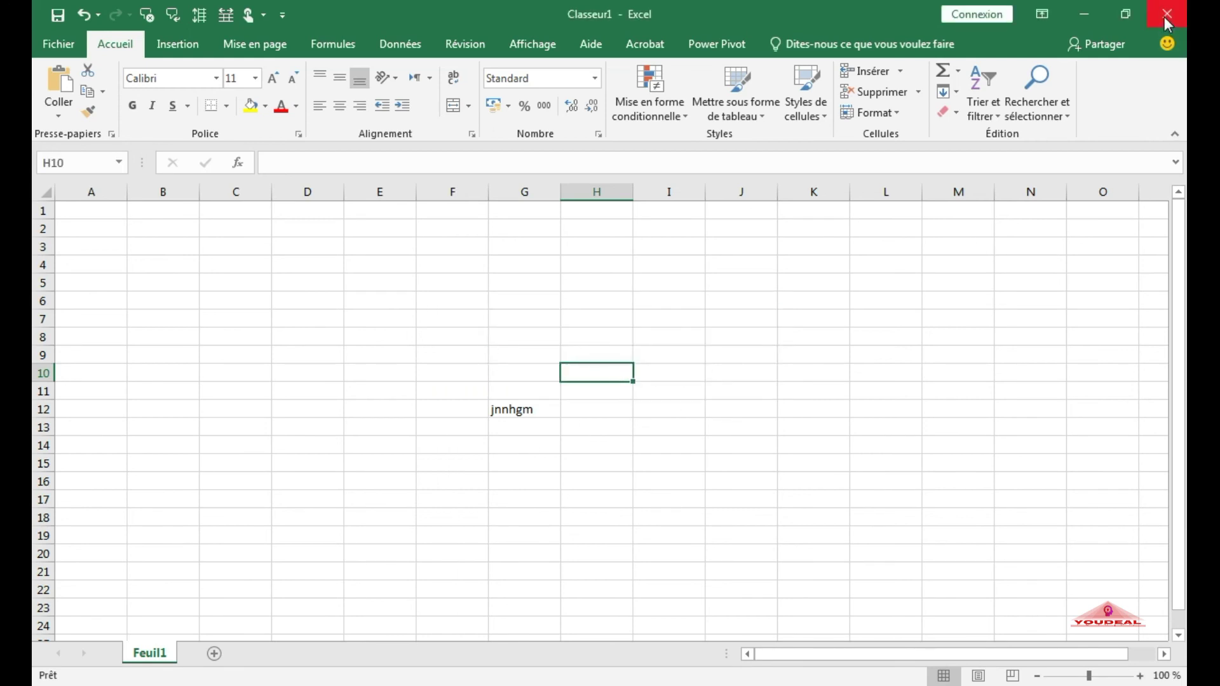
click(69, 51)
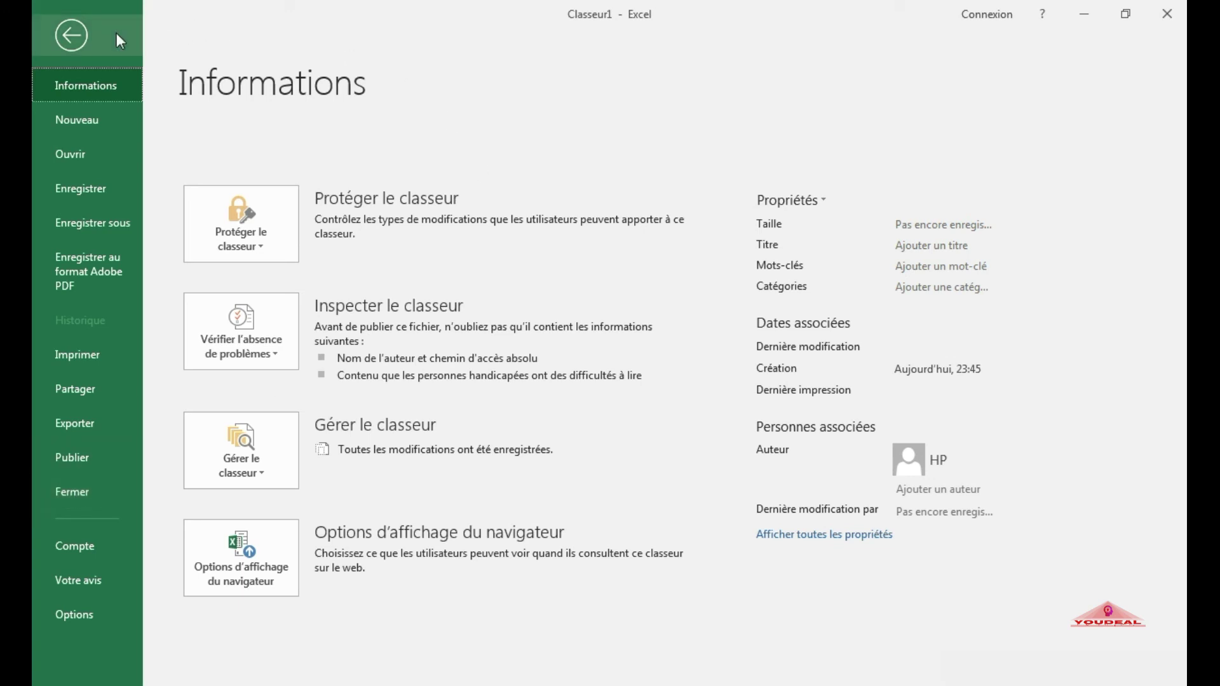
click(65, 35)
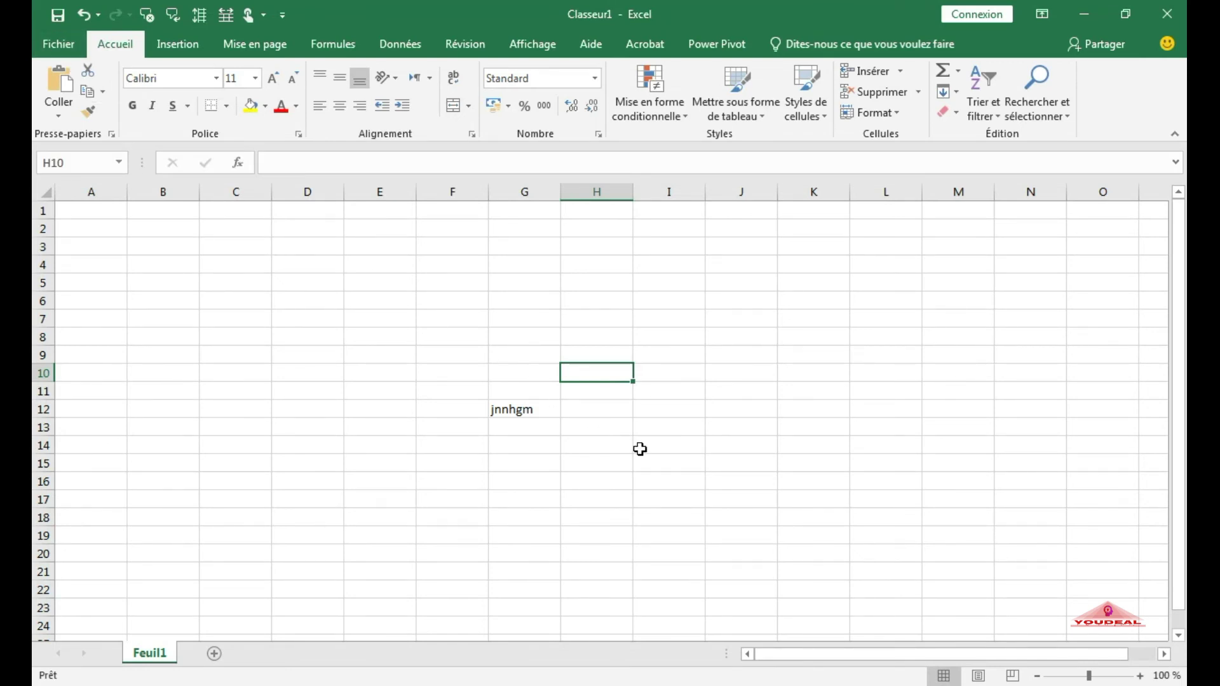
key(alt+F4)
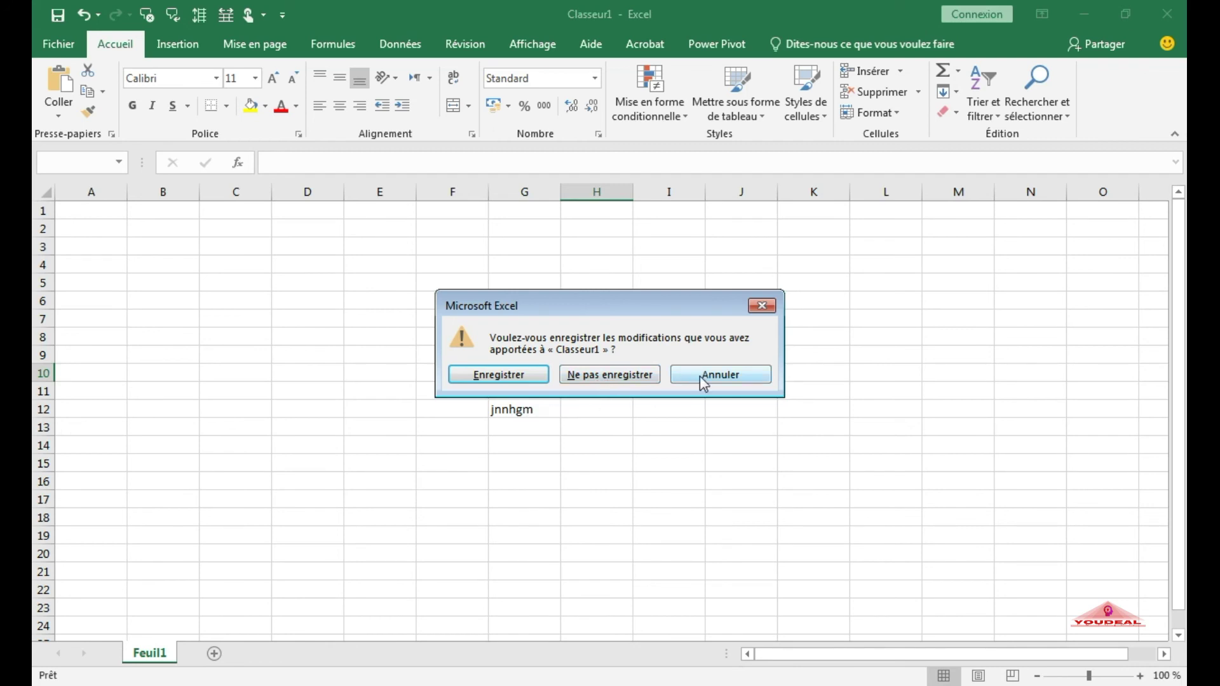
Step: Choose to save Classeur1 and browse to the Desktop's exemple sauvegarde folder
click(512, 378)
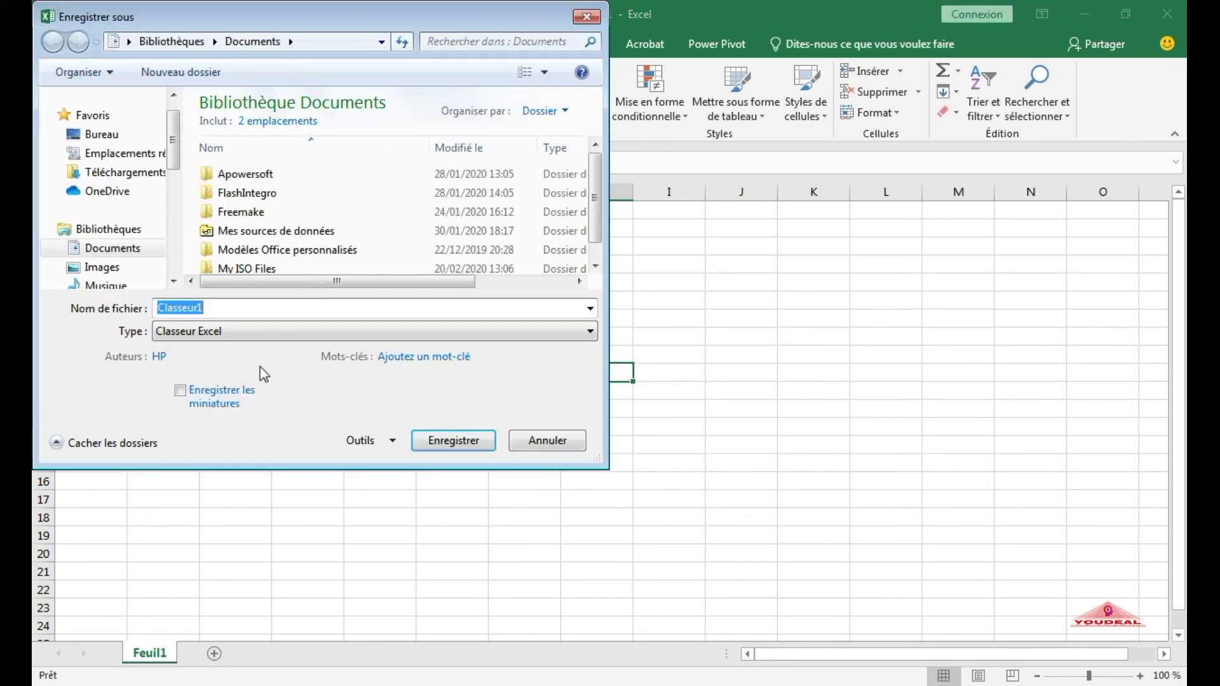
click(103, 136)
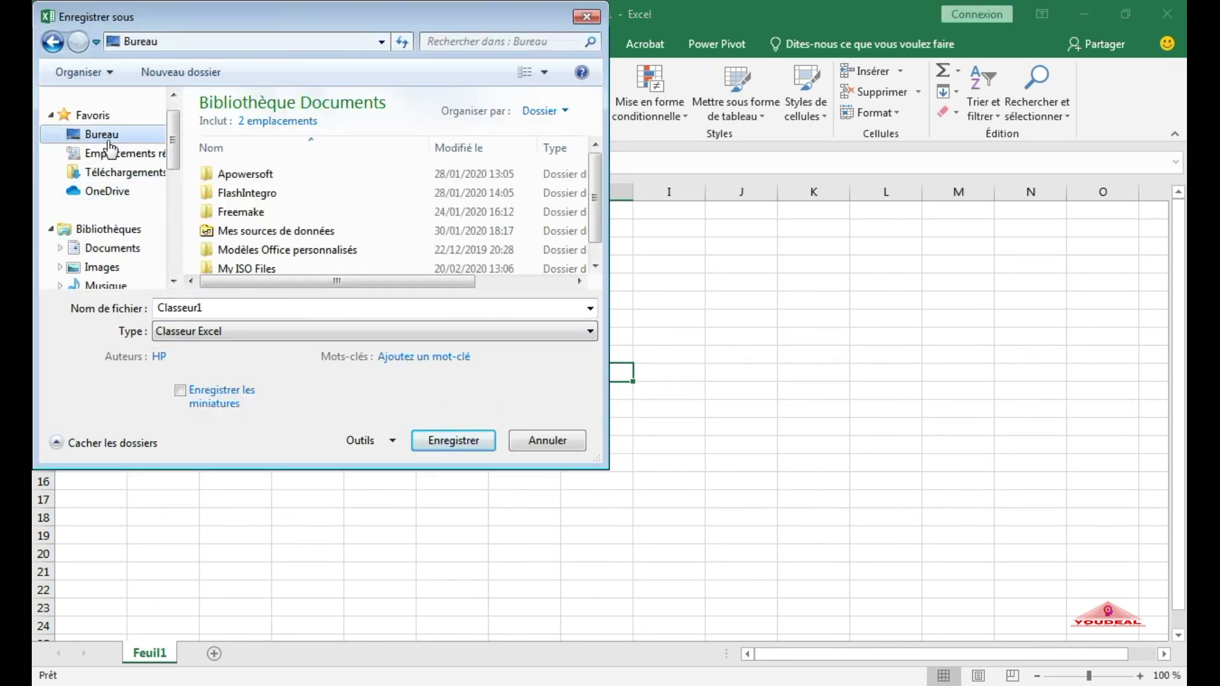
click(267, 124)
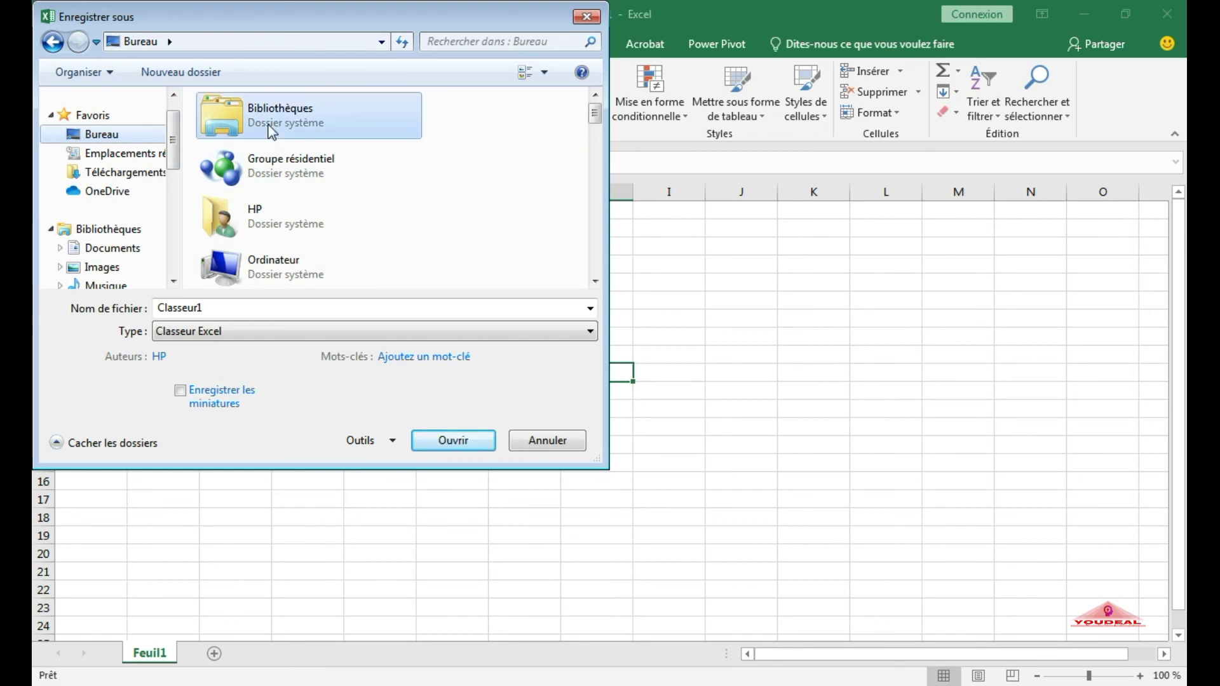
scroll(267, 124, down, 3)
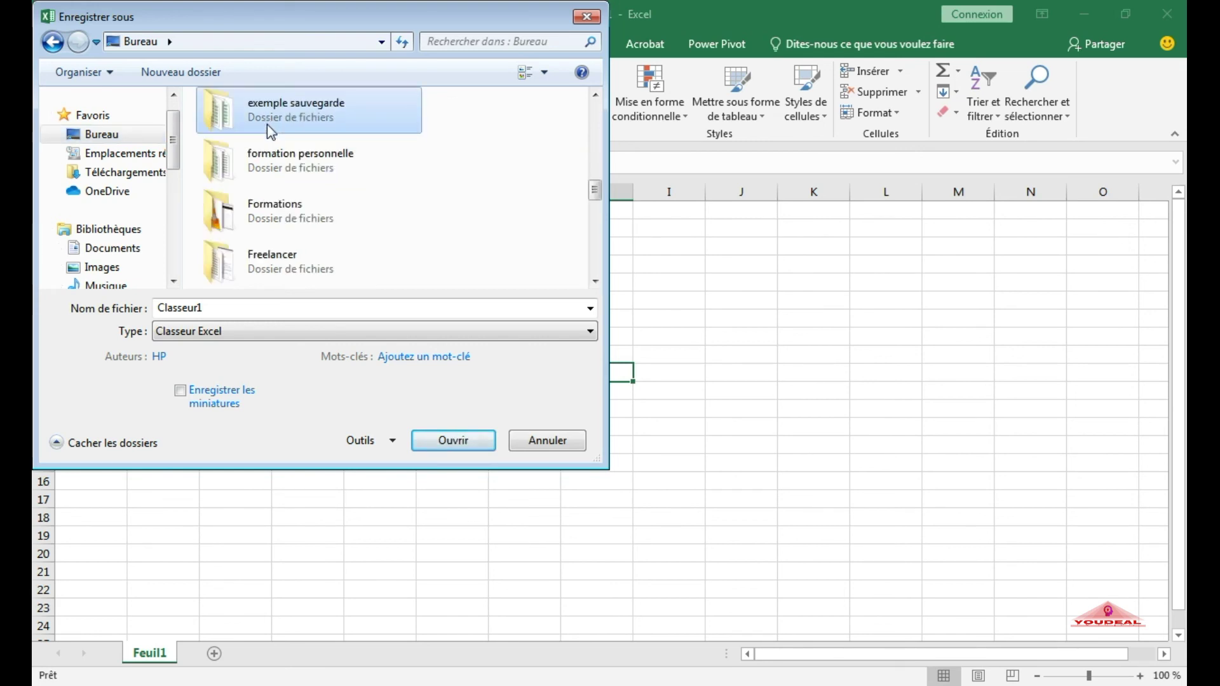
double_click(267, 124)
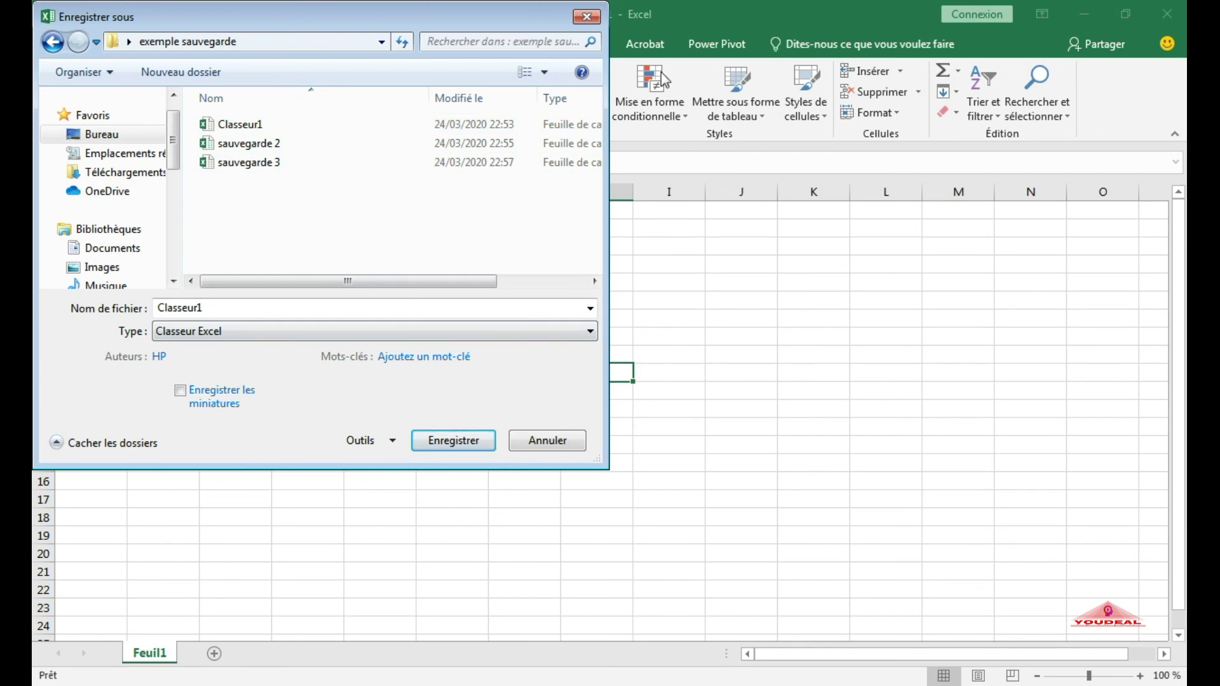
Step: Save as Classeur1 there, declining to replace the existing Classeur1.xlsx
drag(520, 24, 561, 69)
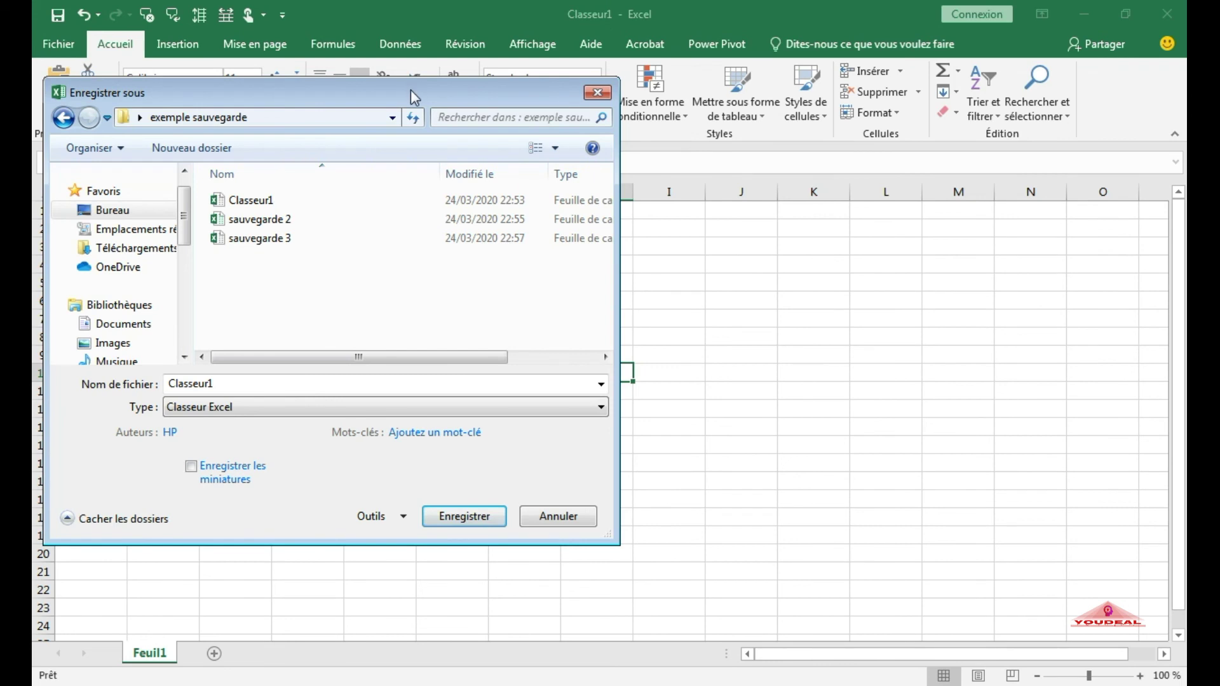
drag(411, 90, 419, 74)
click(470, 505)
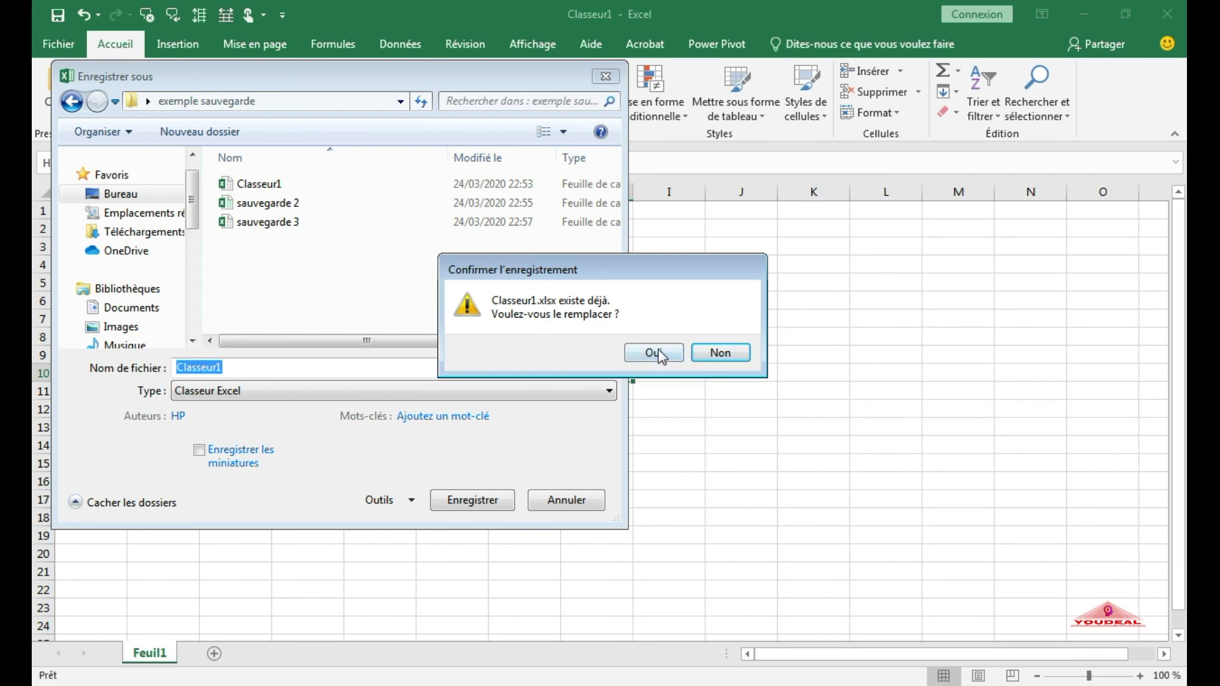
click(699, 358)
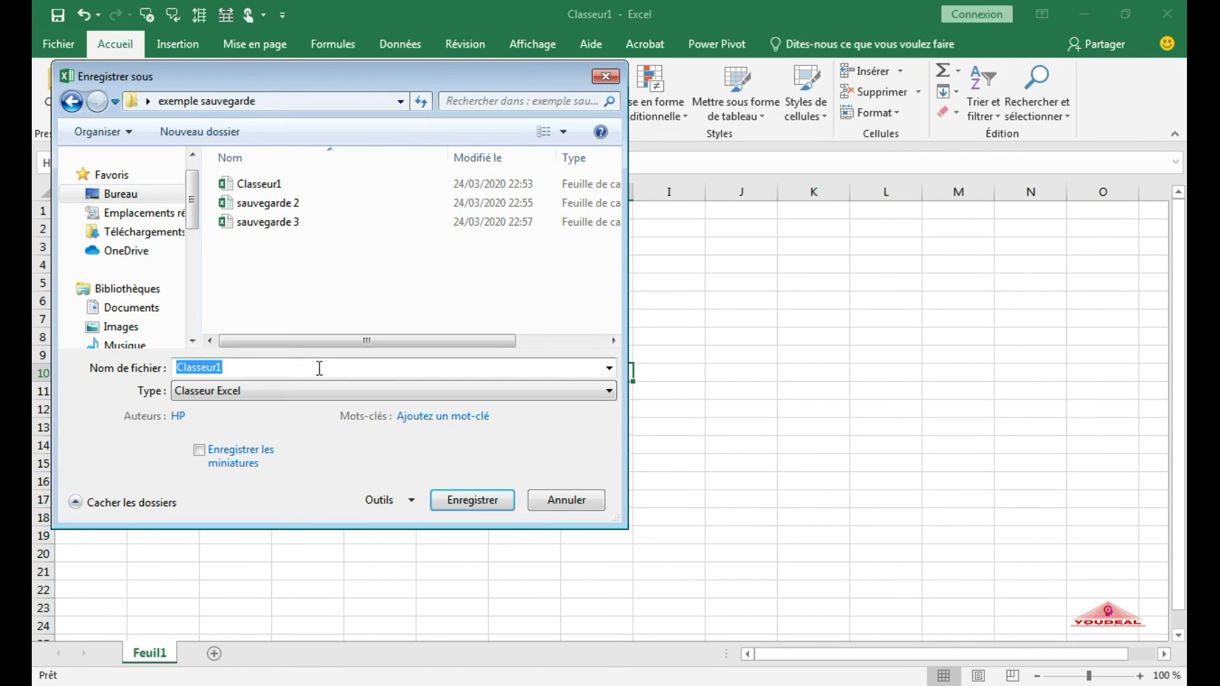
Step: Change the file name from Classeur1 to Classeur2 and save it in the exemple sauvegarde folder
click(220, 369)
key(BackSpace)
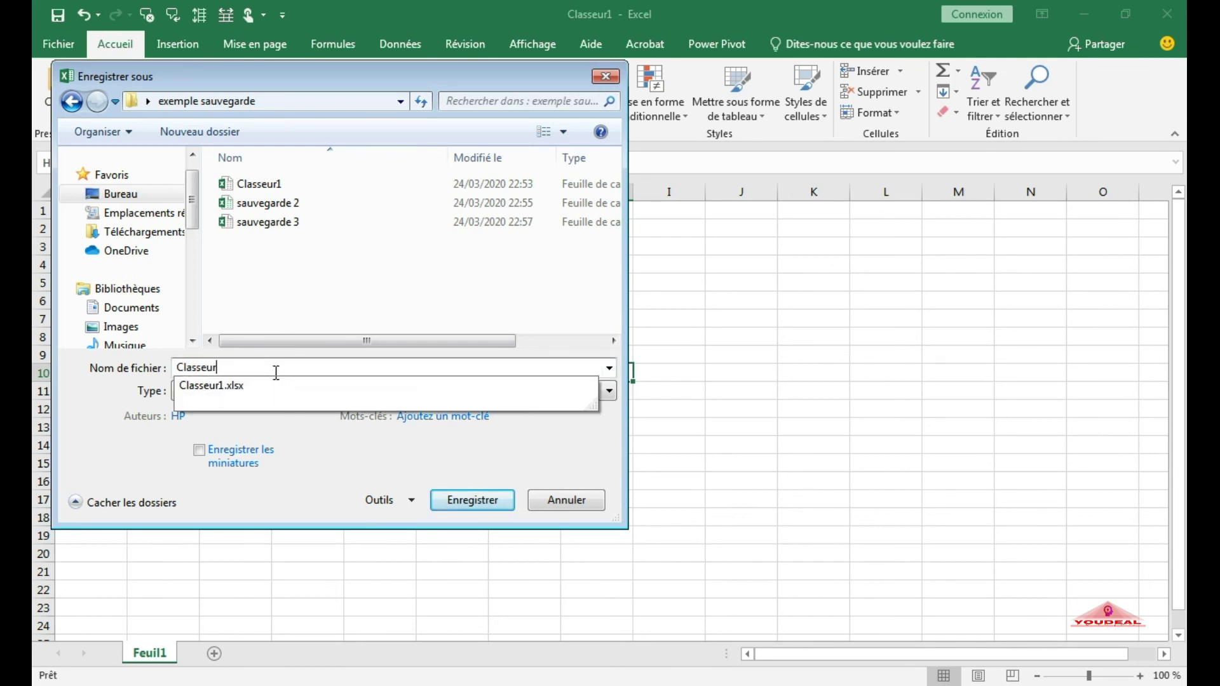
text(2)
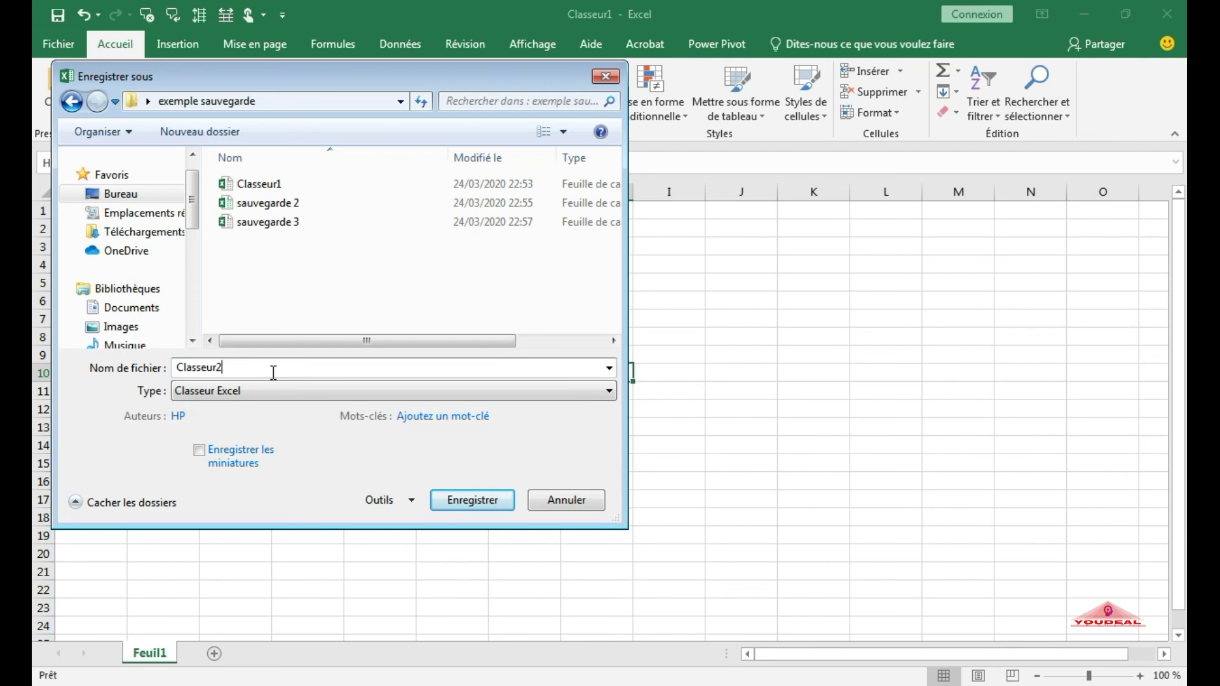
click(469, 501)
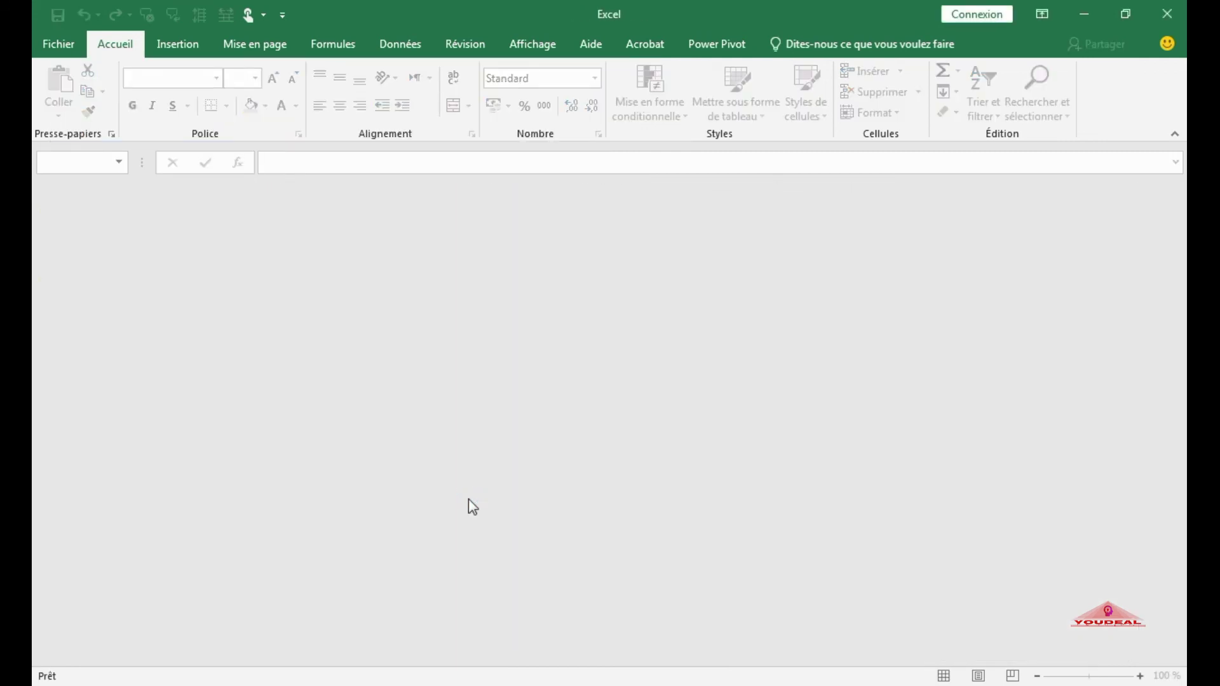